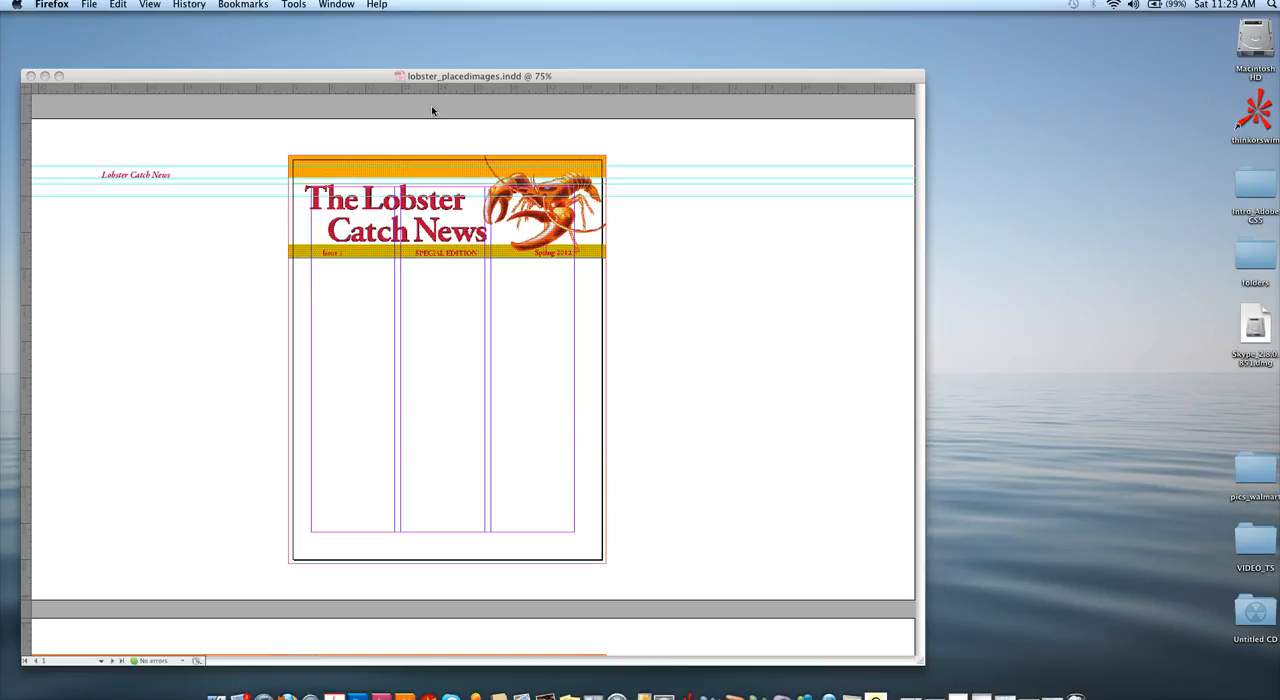
Step: Switch to InDesign and open the A-Master spread of lobster_placedimages.indd to examine its header bar and running titles
click(414, 77)
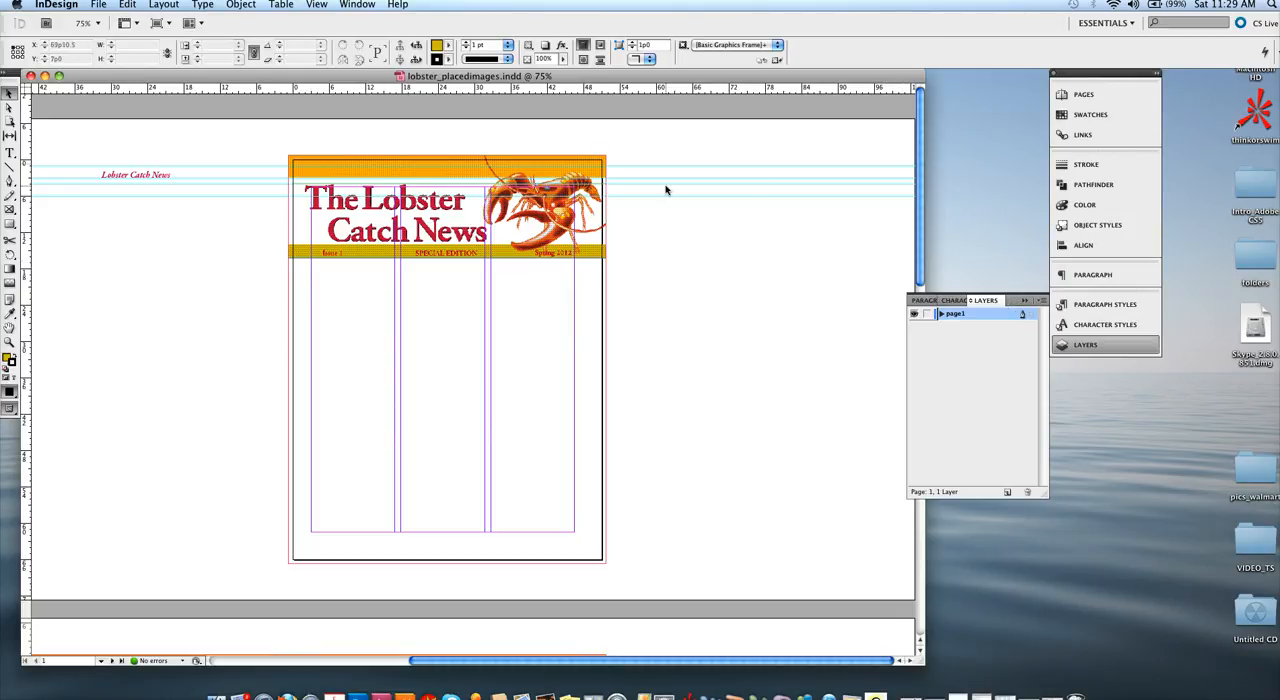
click(1092, 95)
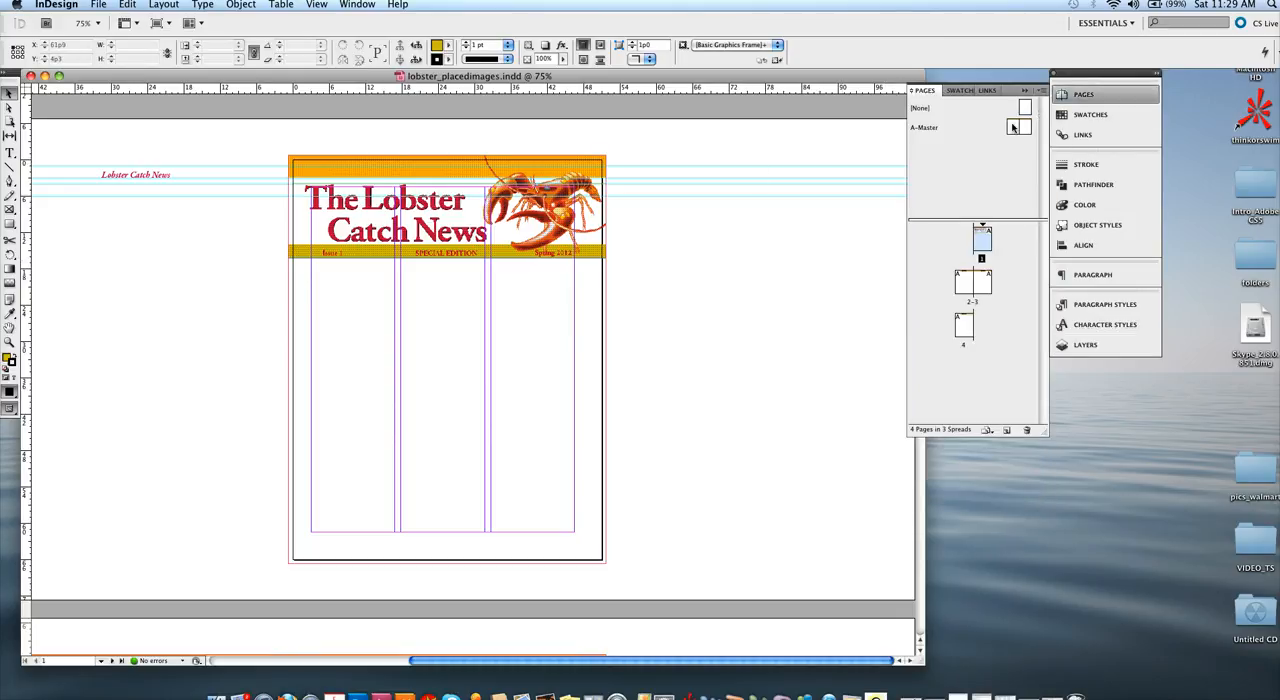
double_click(1013, 127)
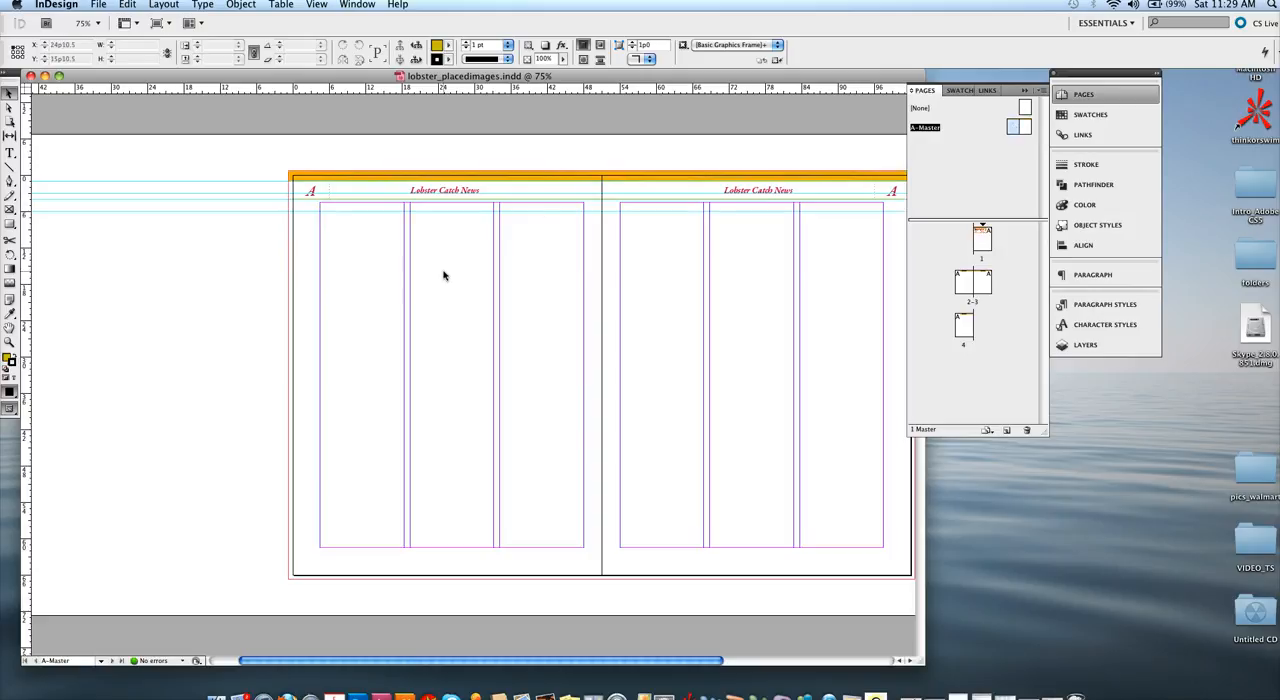
scroll(444, 275, right, 5)
scroll(444, 275, left, 2)
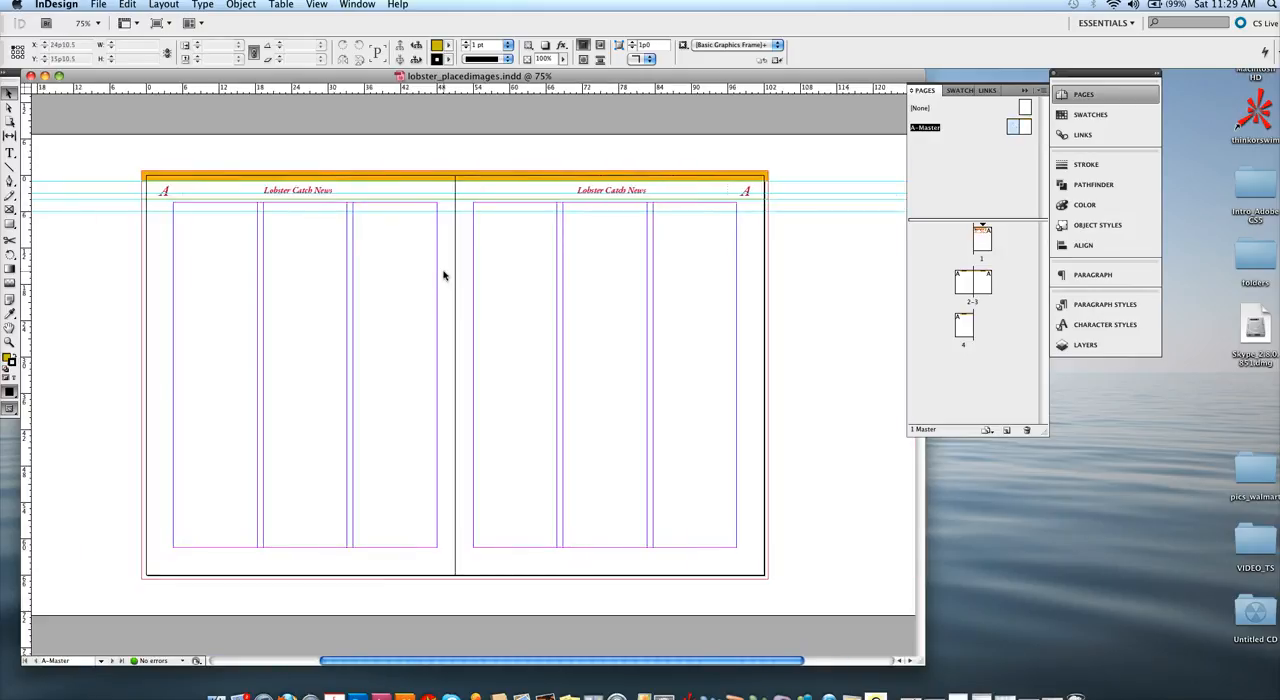
click(457, 178)
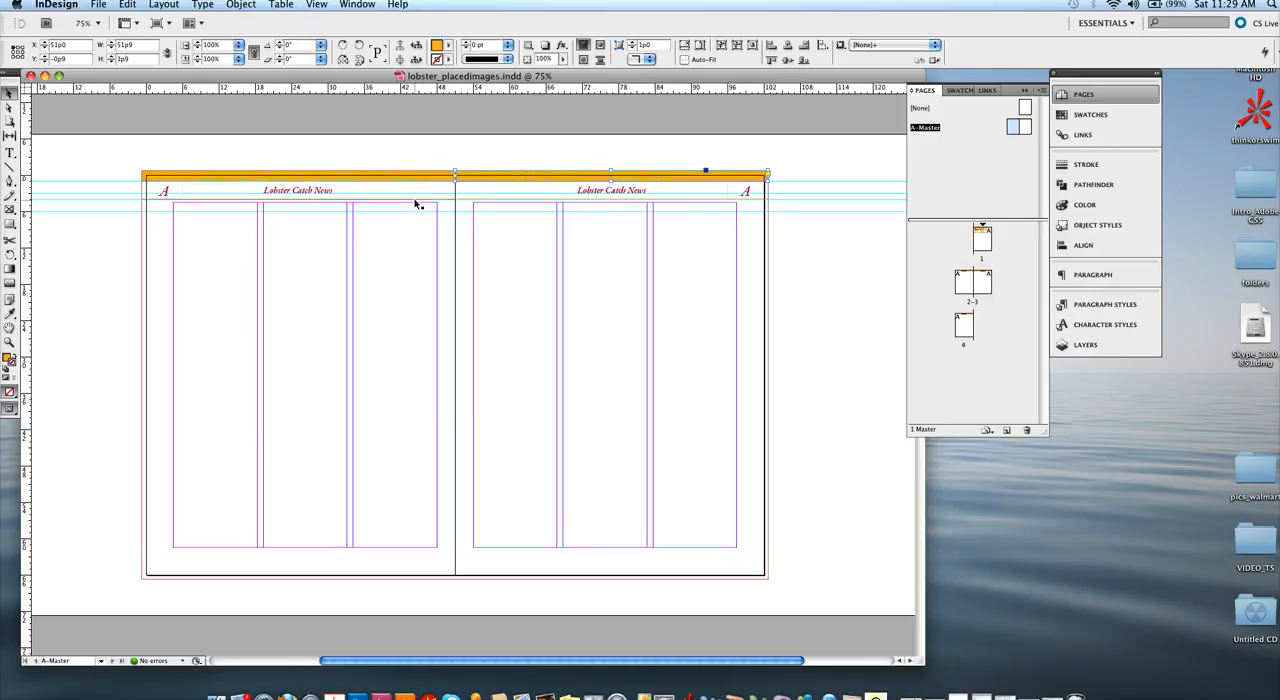
click(416, 200)
click(193, 152)
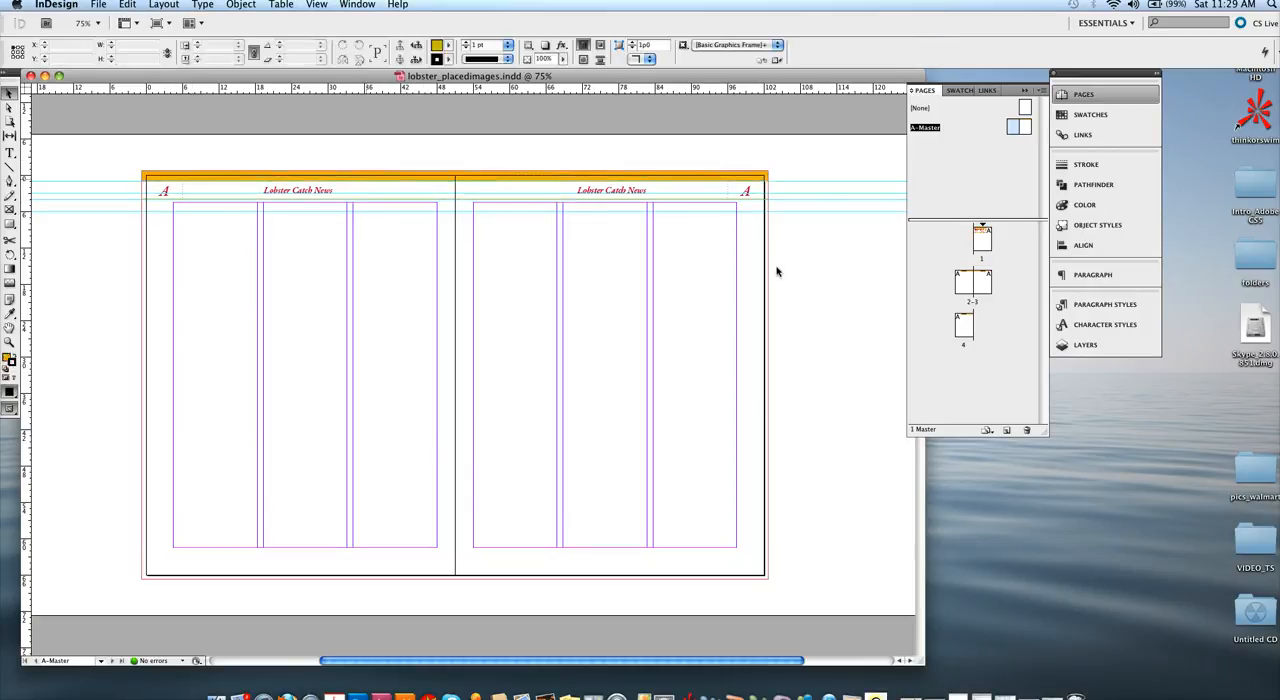
Step: Return to page 1 of the newsletter for editing
double_click(983, 240)
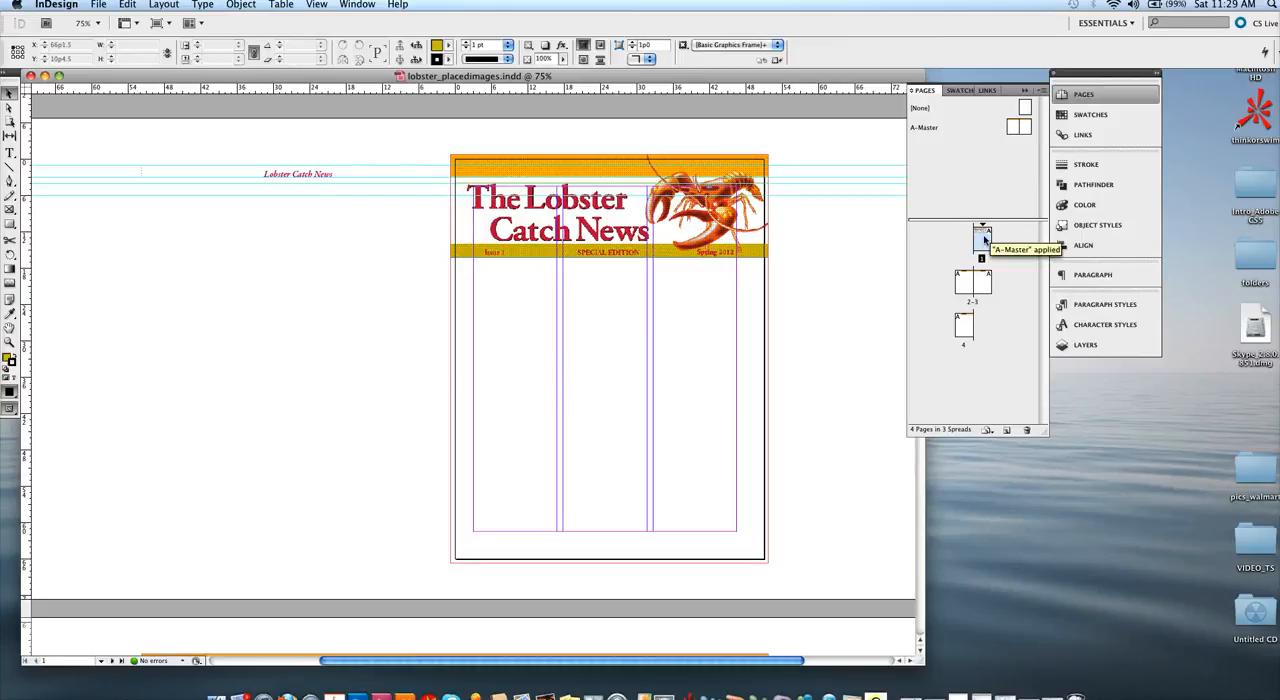
double_click(983, 240)
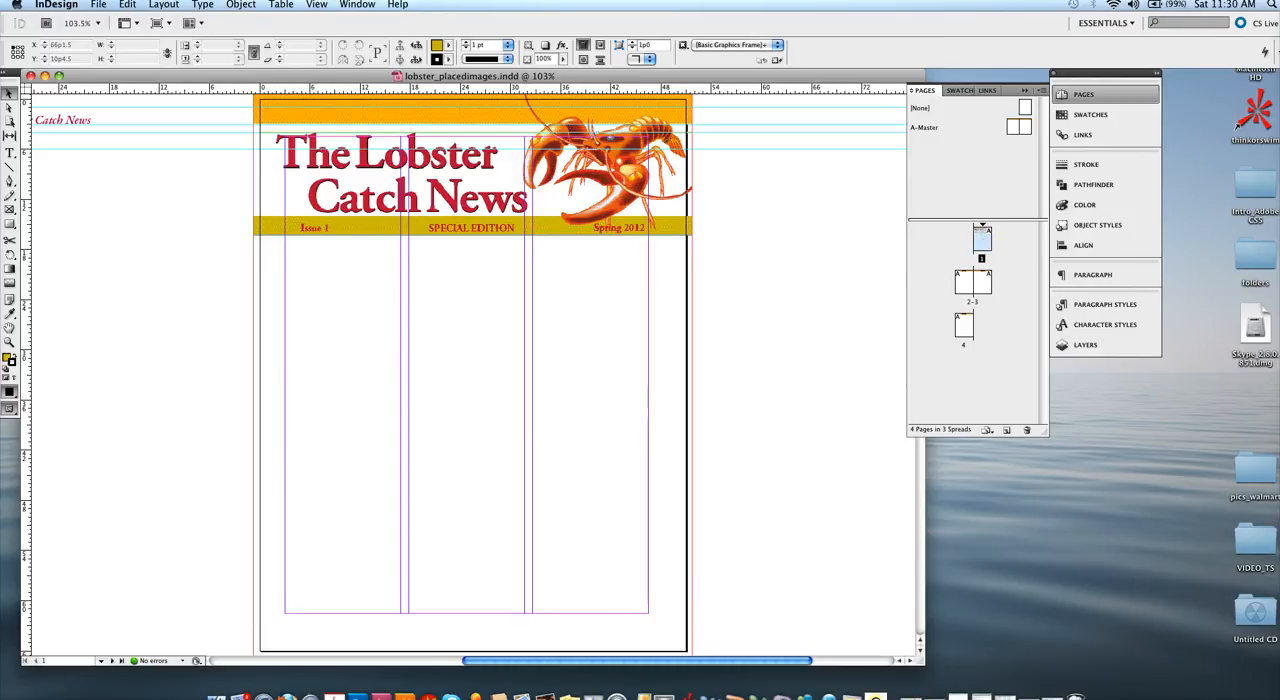
click(354, 5)
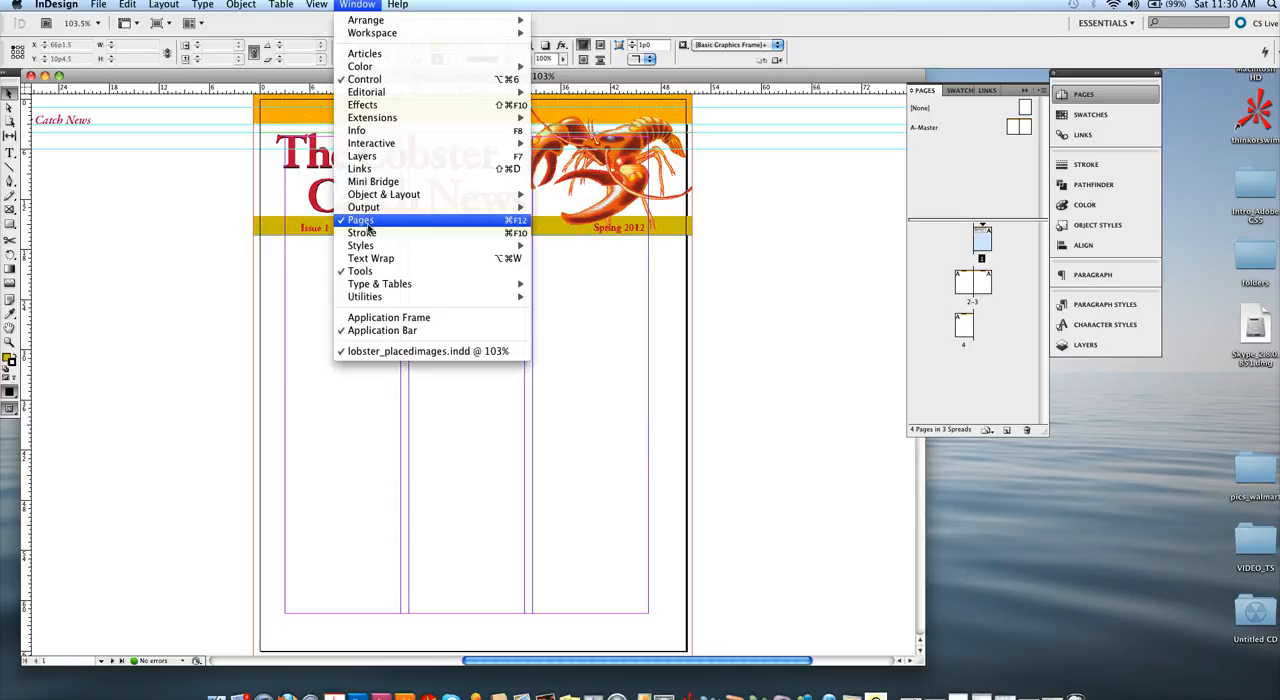
click(939, 189)
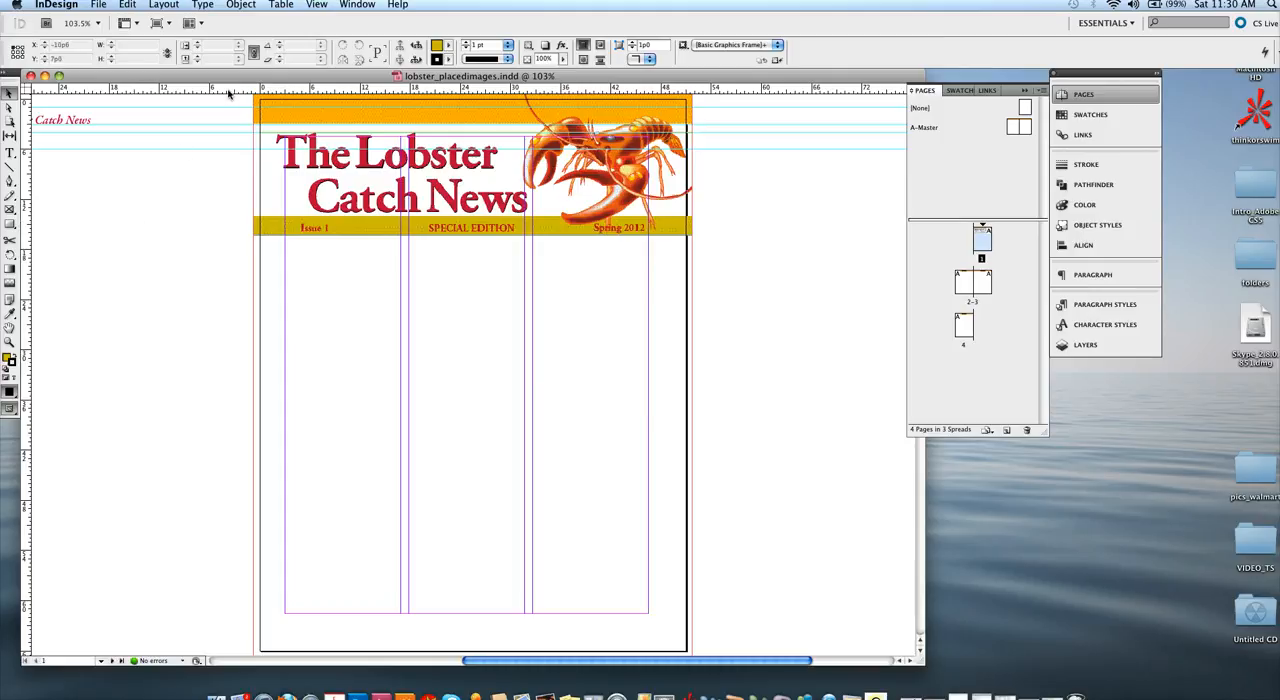
Step: Add a horizontal ruler guide to page 1 and set its Y position to 46p0
drag(230, 86, 247, 454)
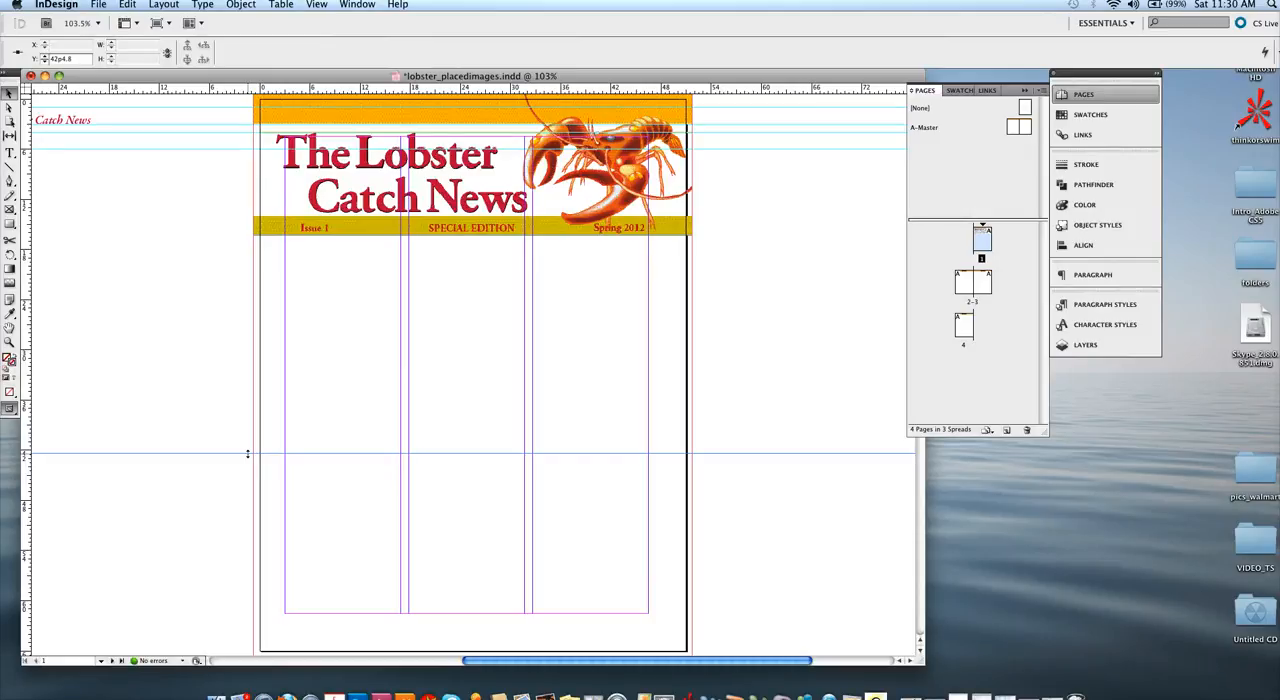
click(85, 58)
text(46p)
key(Return)
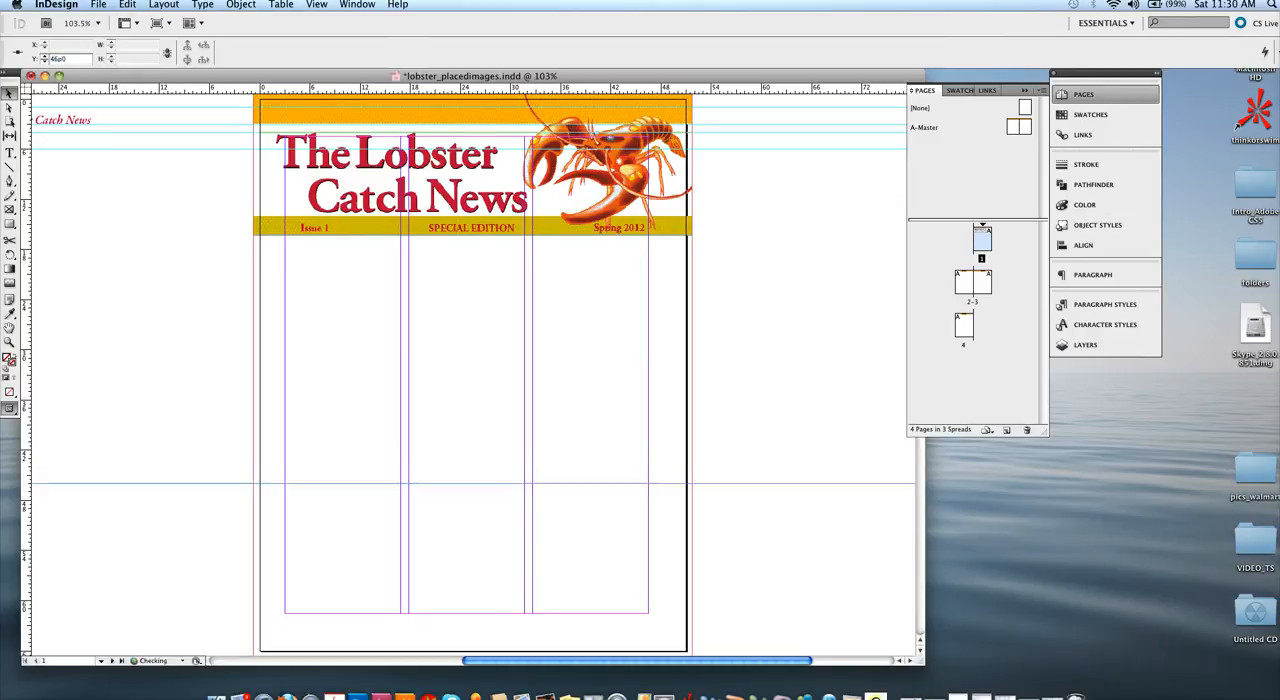
click(342, 367)
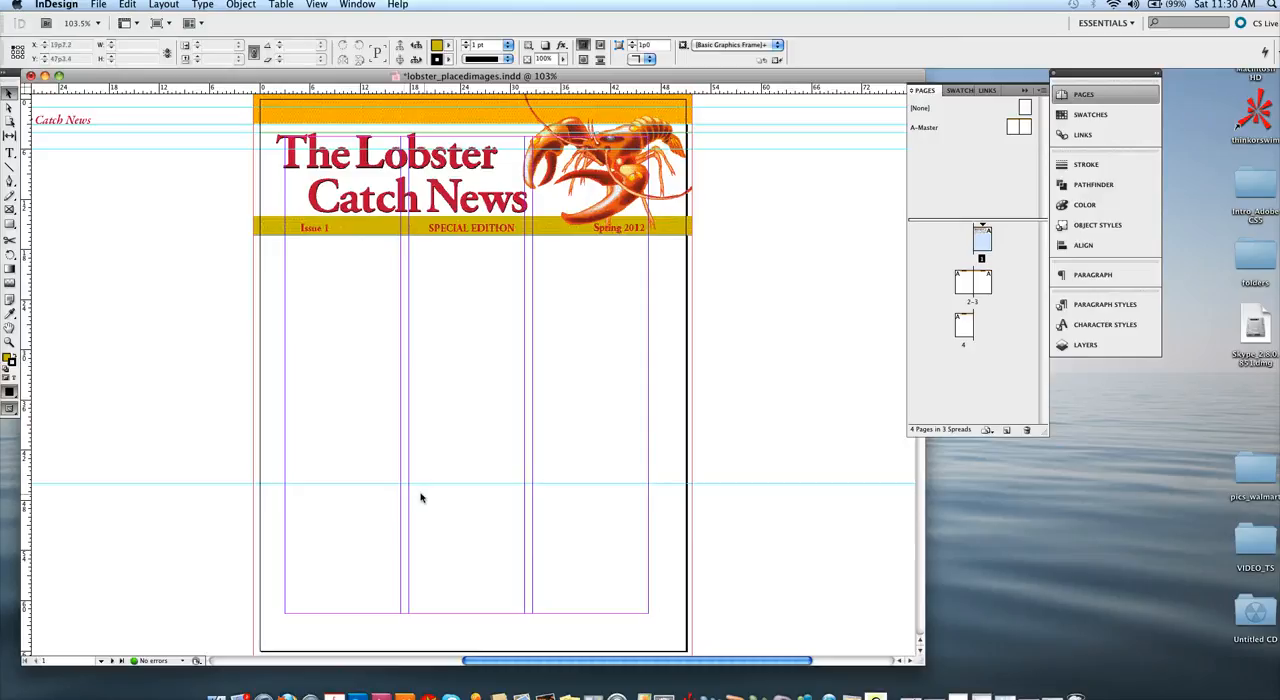
Step: Draw a rectangle frame about 28p8 by 15p6 across the last two columns below the lower guide and place Trap.tif in it
click(10, 210)
drag(409, 485, 648, 616)
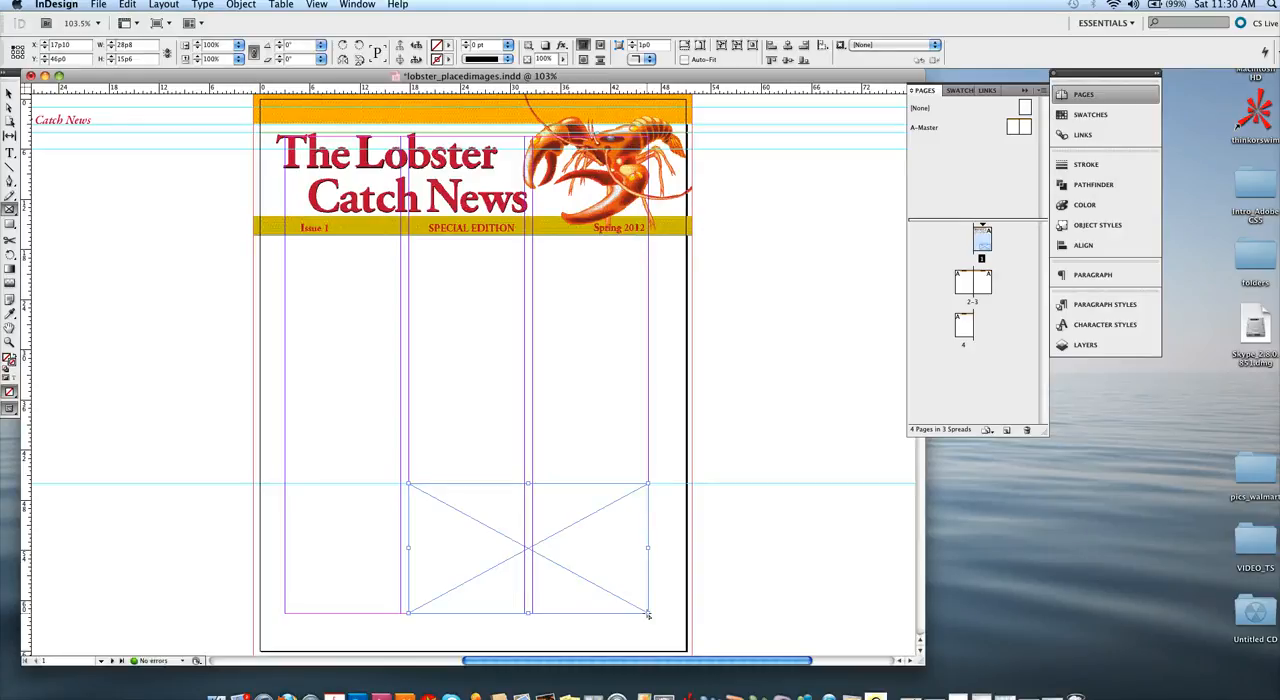
click(104, 5)
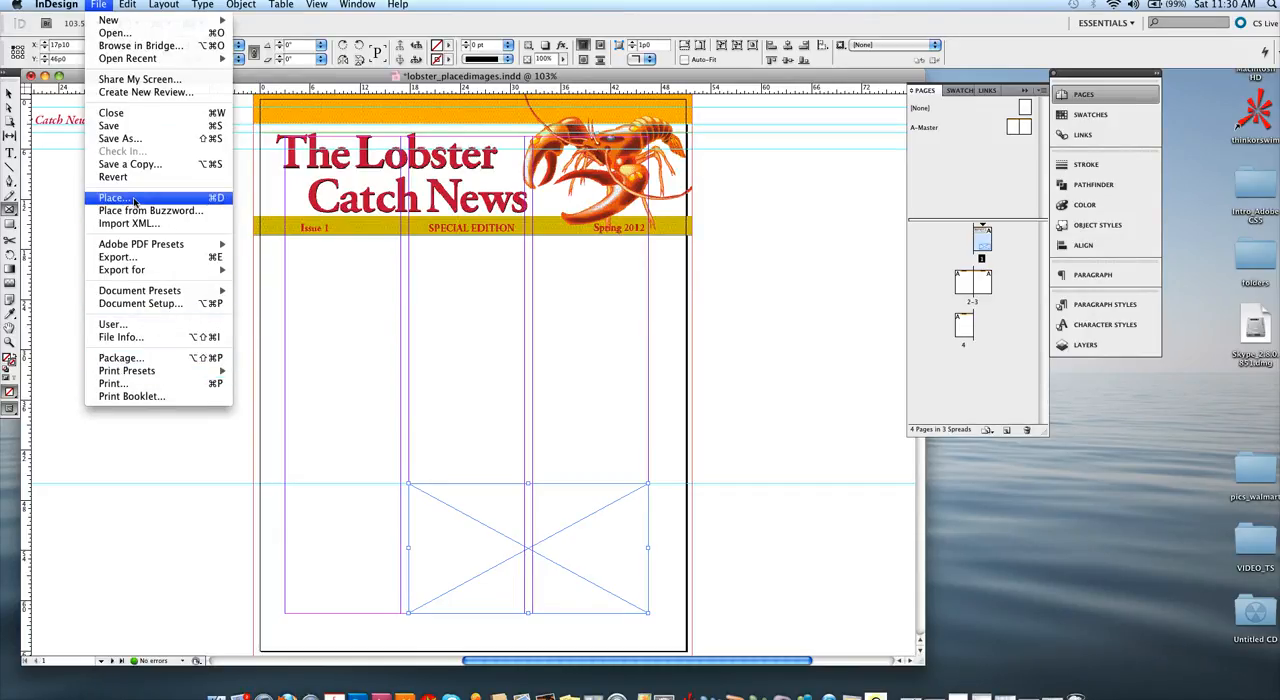
click(215, 204)
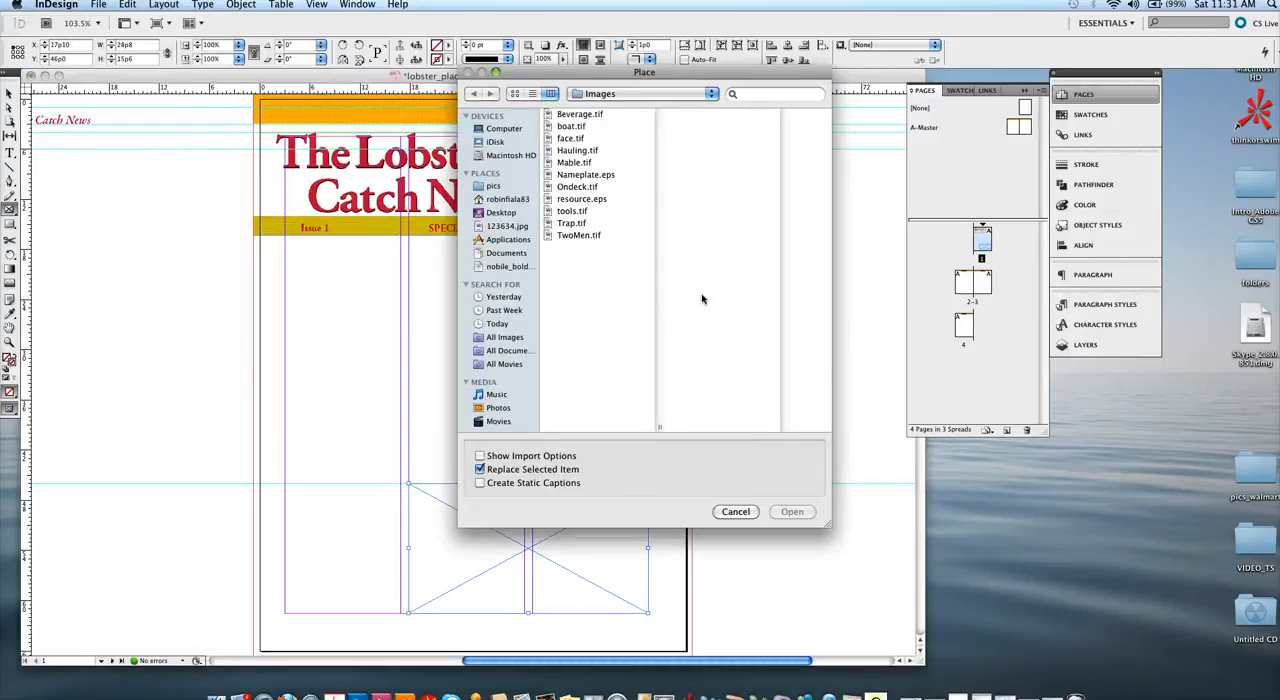
click(573, 224)
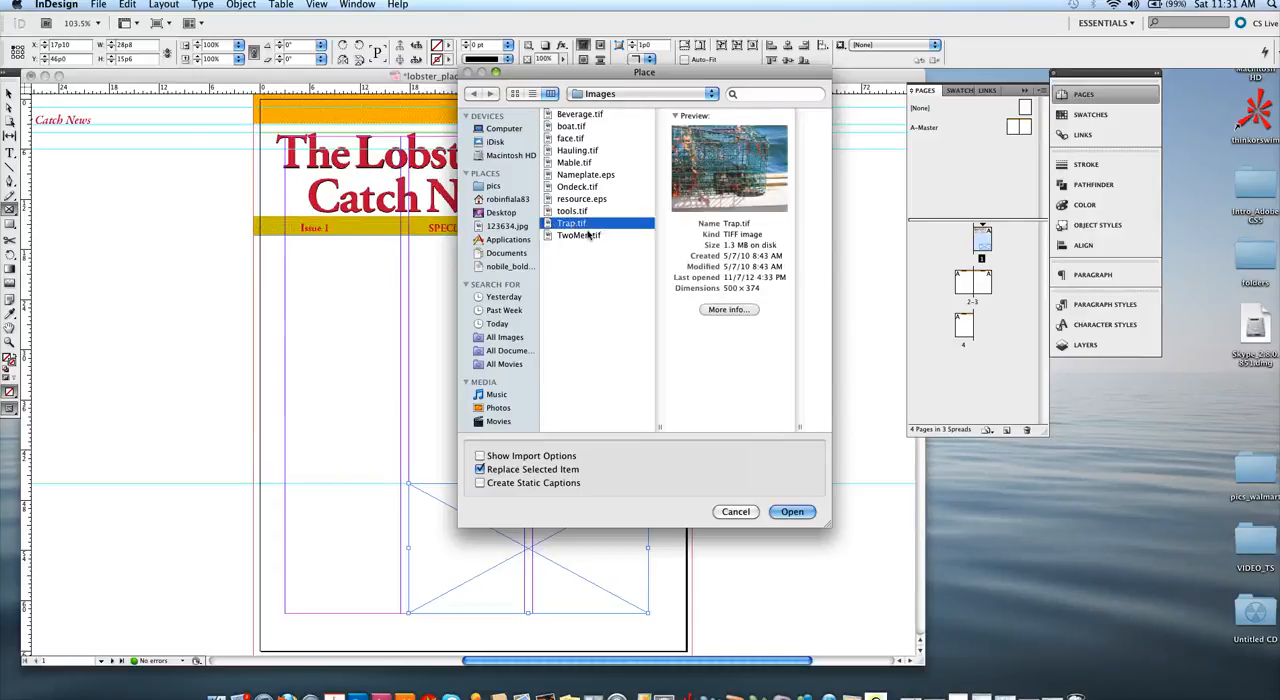
click(792, 512)
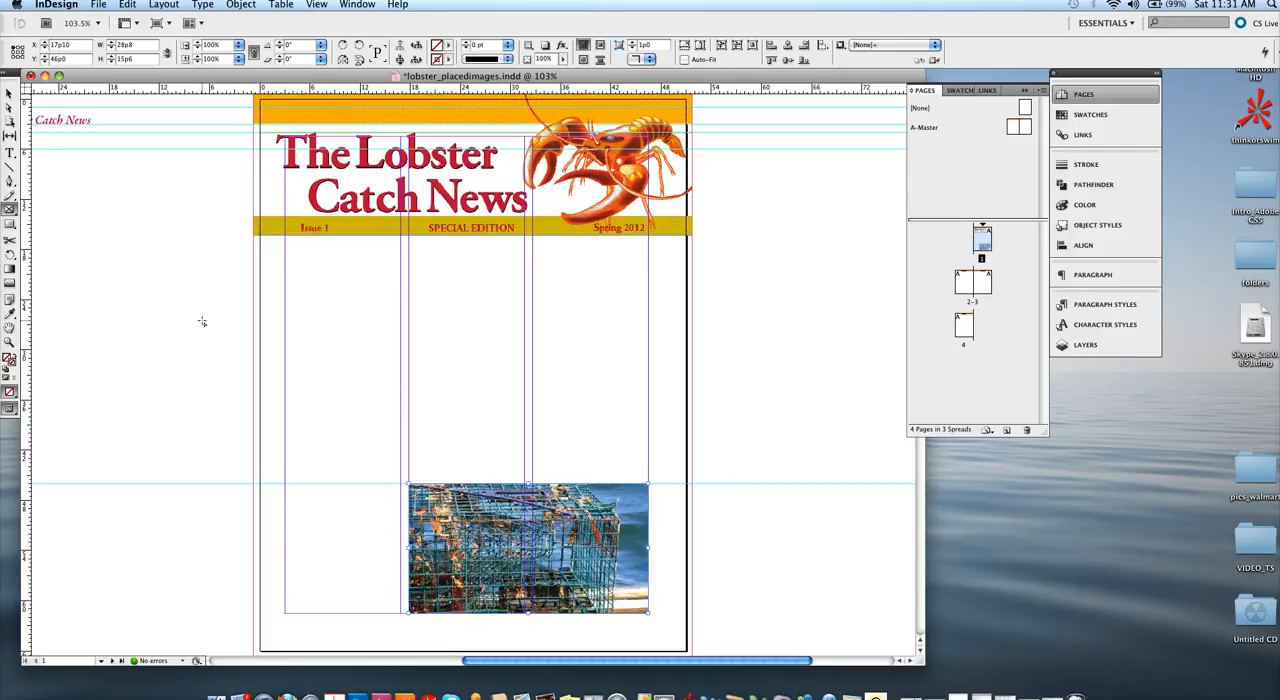
Step: Reposition the trap image inside its frame, scale it to about 95.6% to match the frame's width, and save the document
click(10, 107)
click(552, 562)
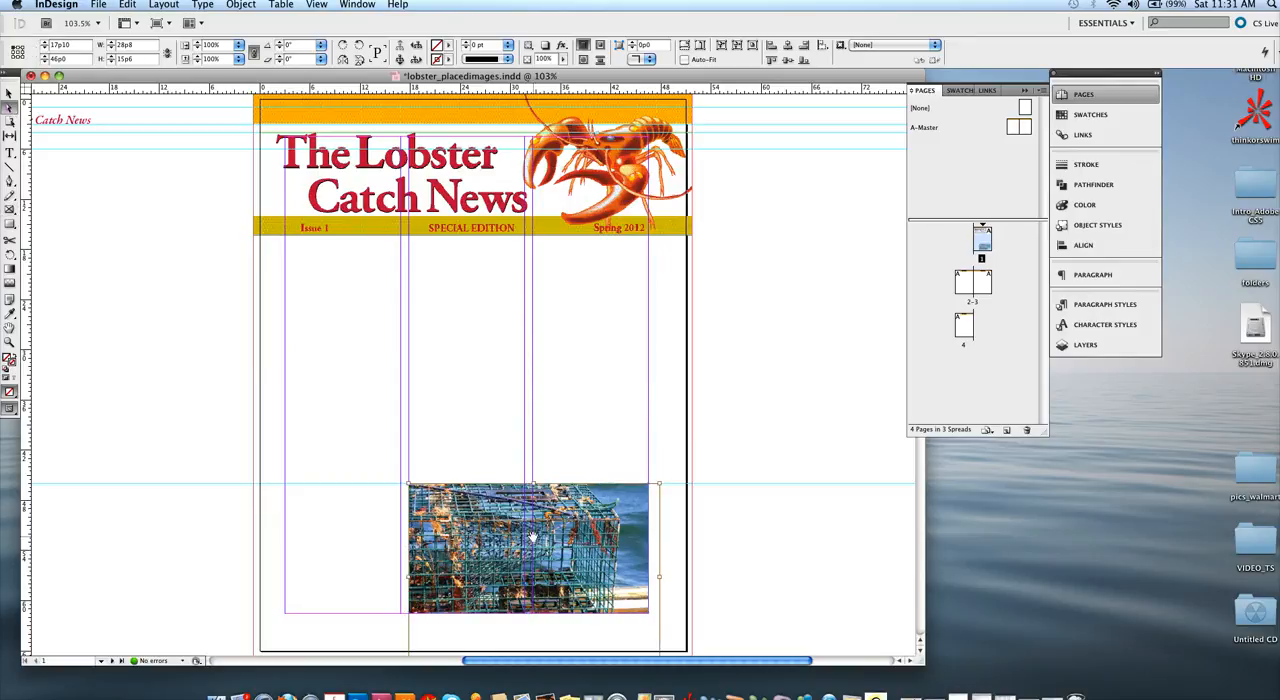
drag(536, 540, 531, 522)
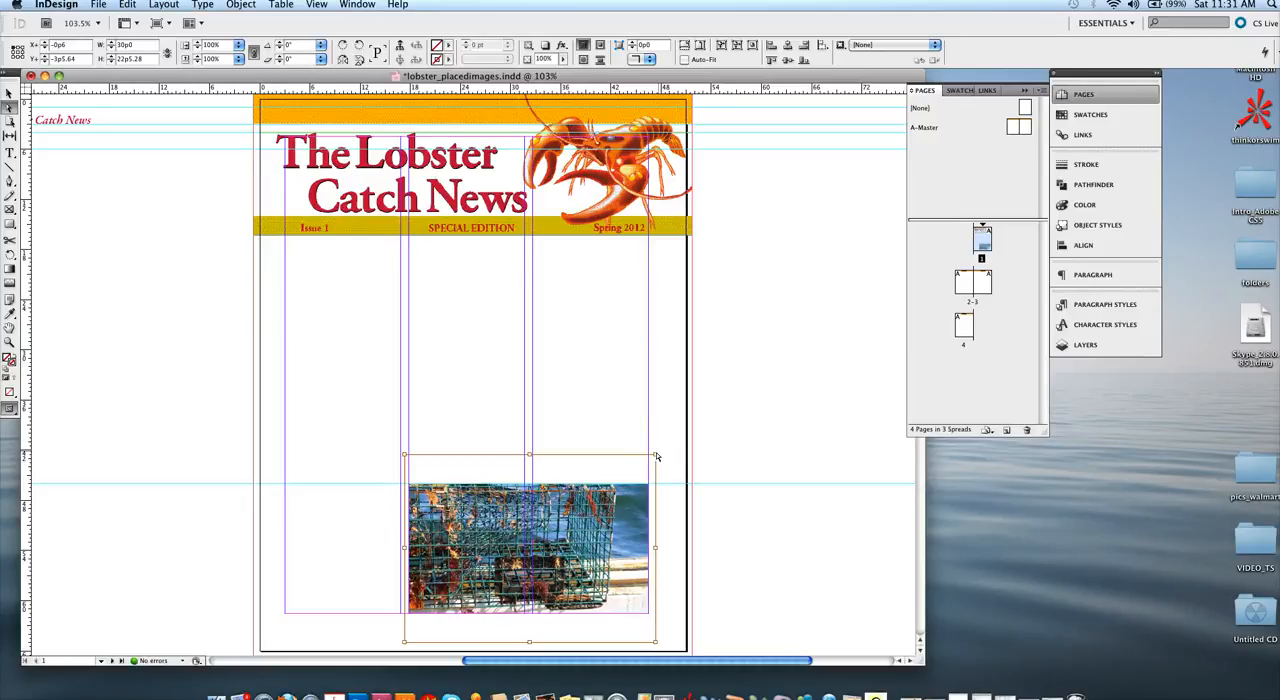
drag(655, 453, 650, 463)
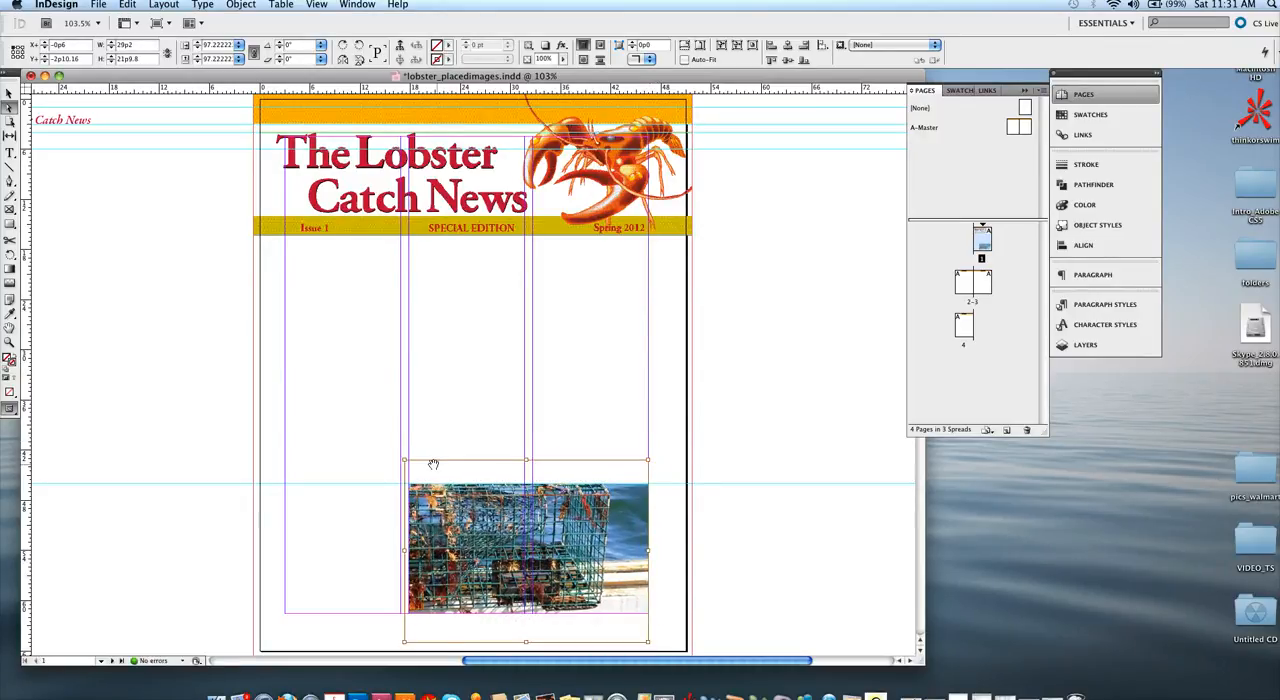
drag(403, 460, 409, 484)
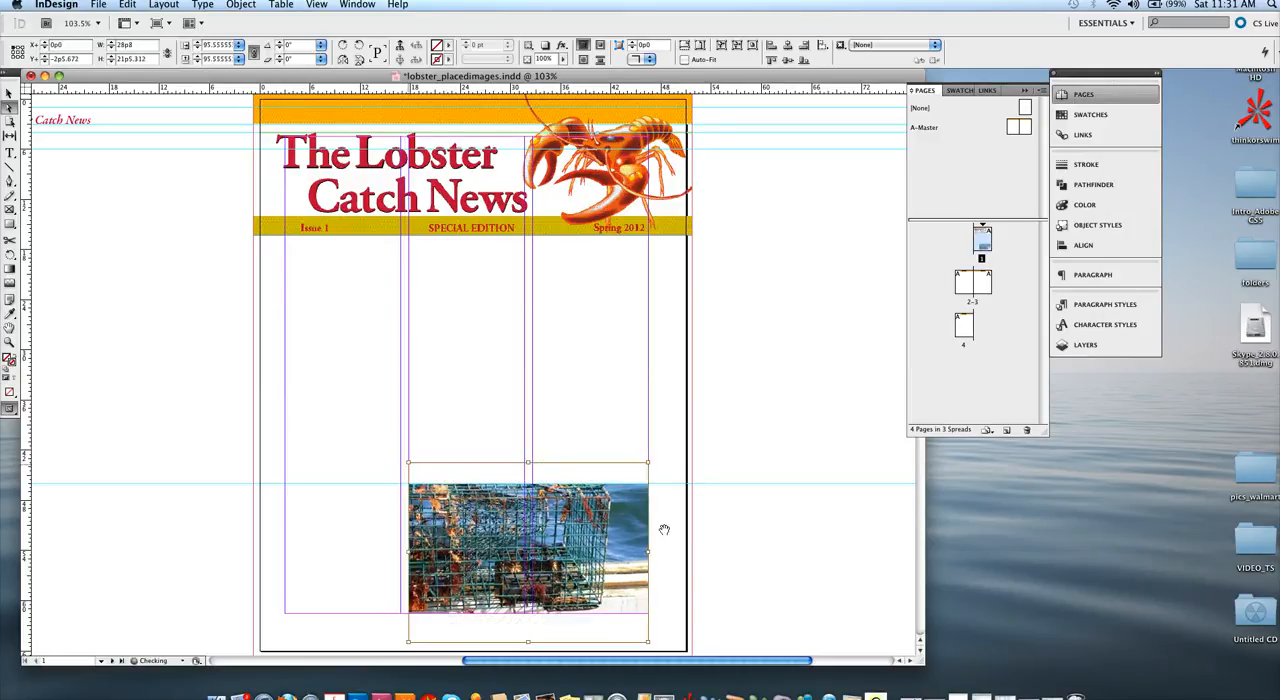
click(660, 546)
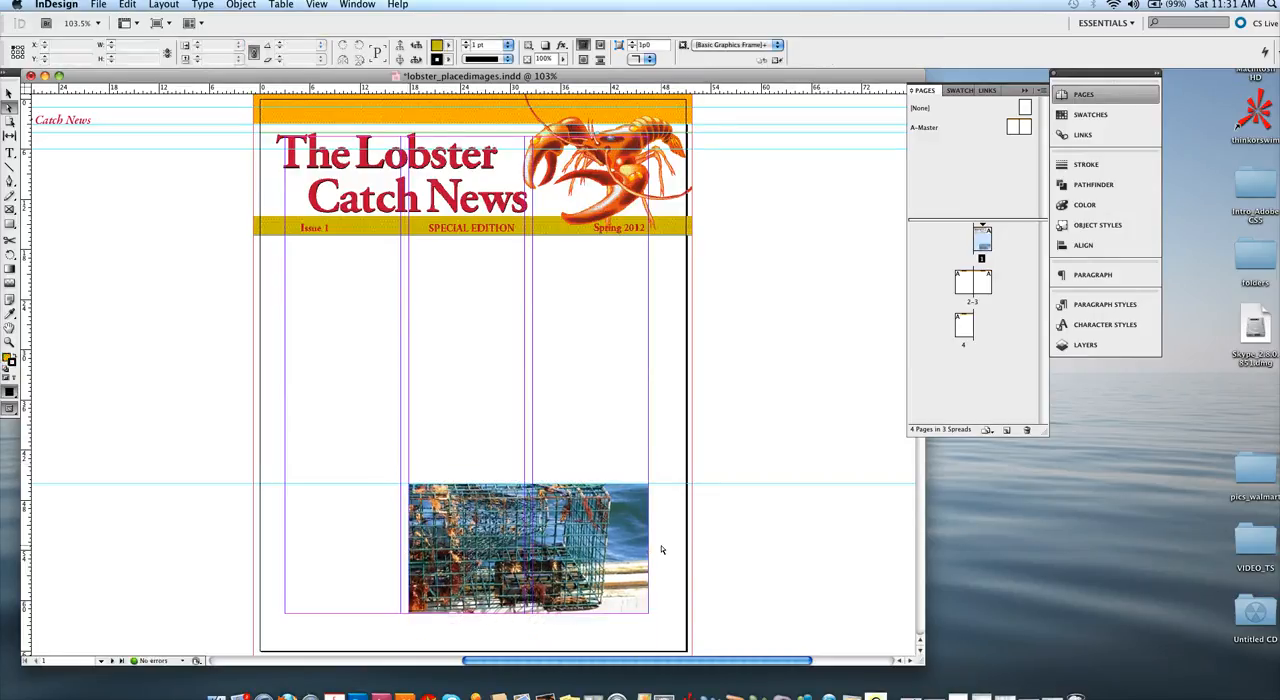
key(super+s)
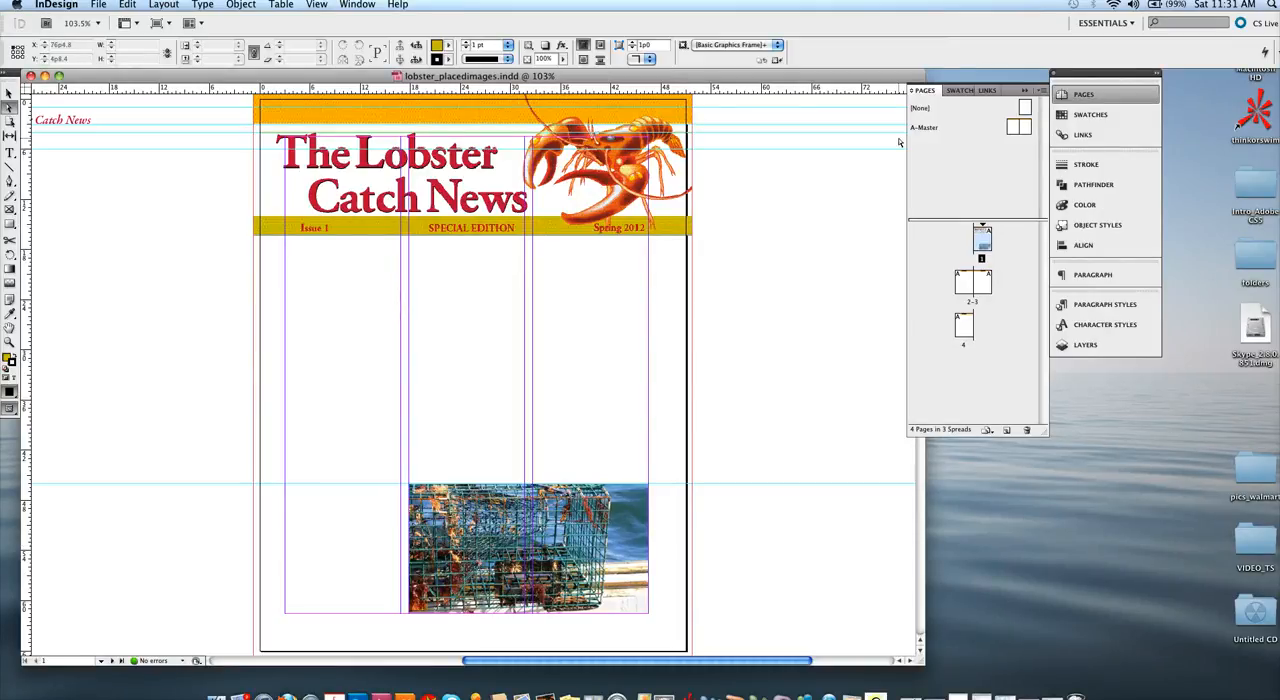
Step: Show the Layers panel, detach it from its group and park it beside the document window
click(1066, 346)
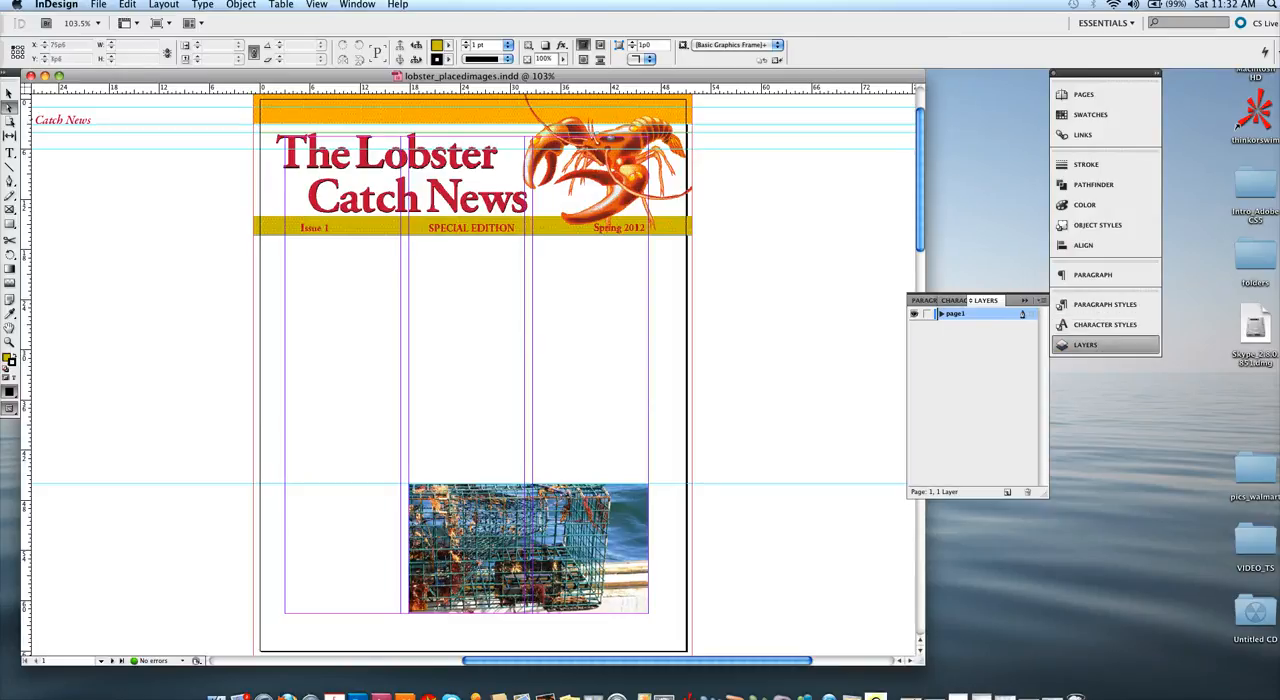
click(338, 5)
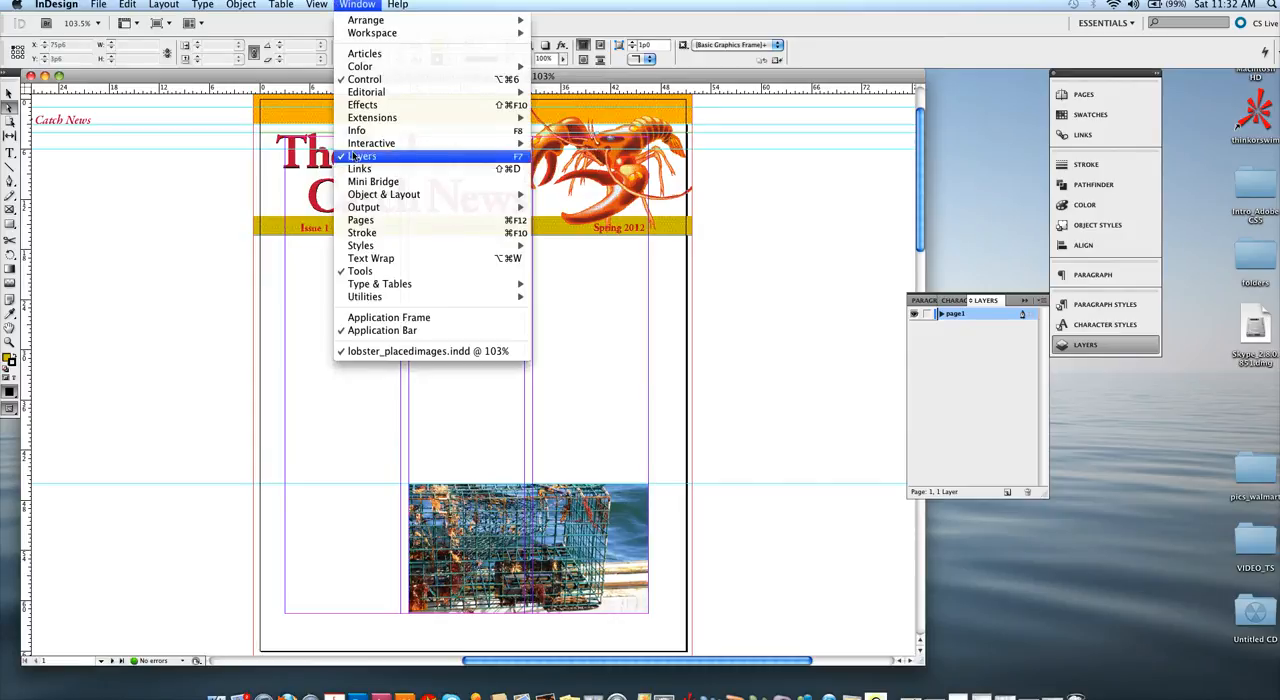
click(829, 411)
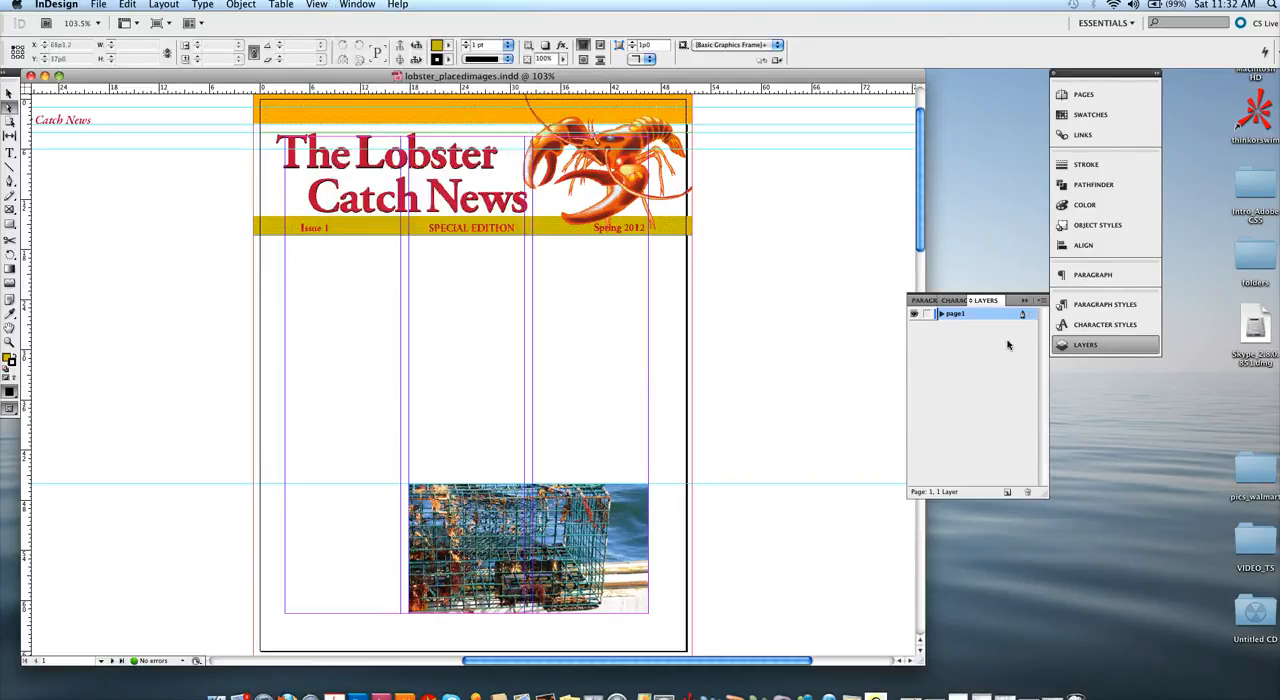
drag(988, 302, 822, 377)
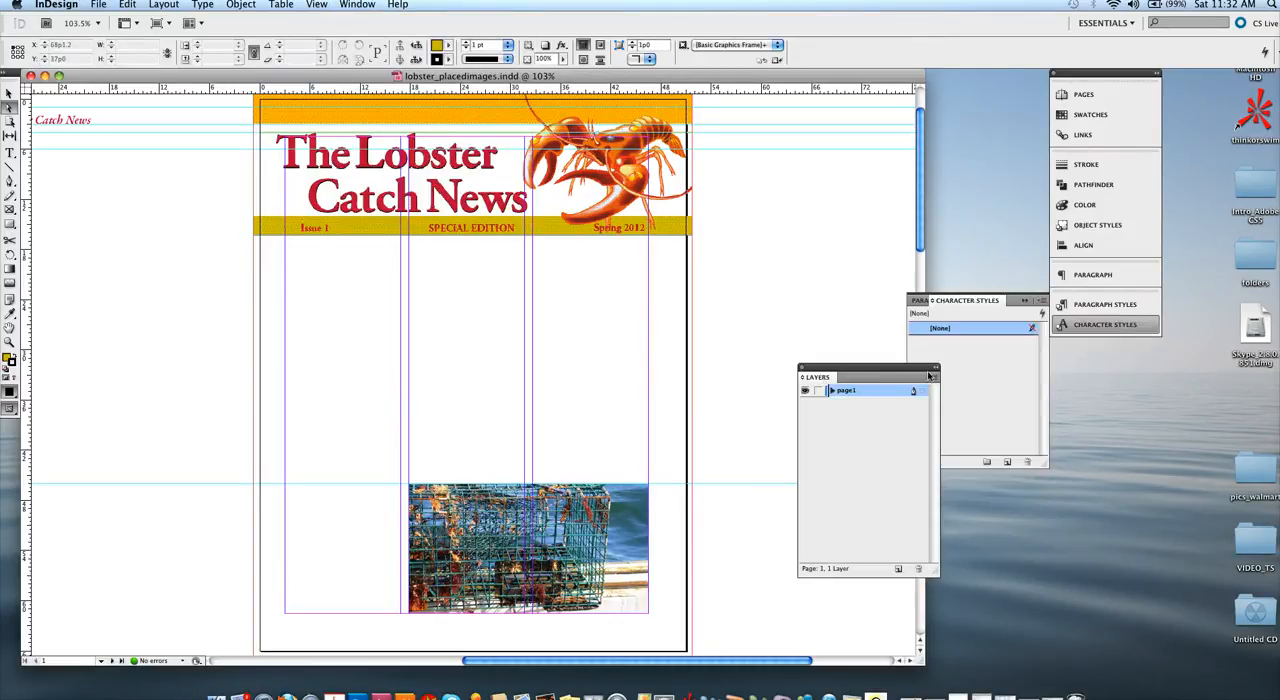
click(1025, 301)
drag(876, 366, 1008, 458)
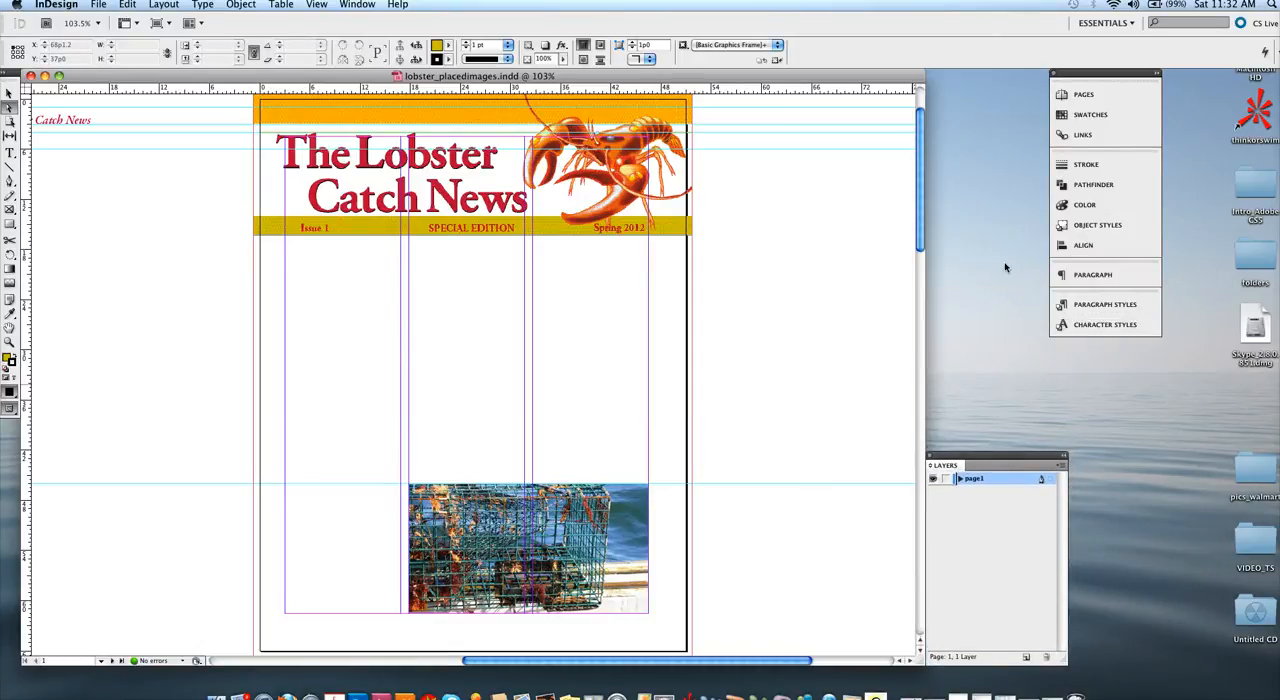
Step: Lock the page1 layer
click(966, 482)
key(Return)
click(945, 479)
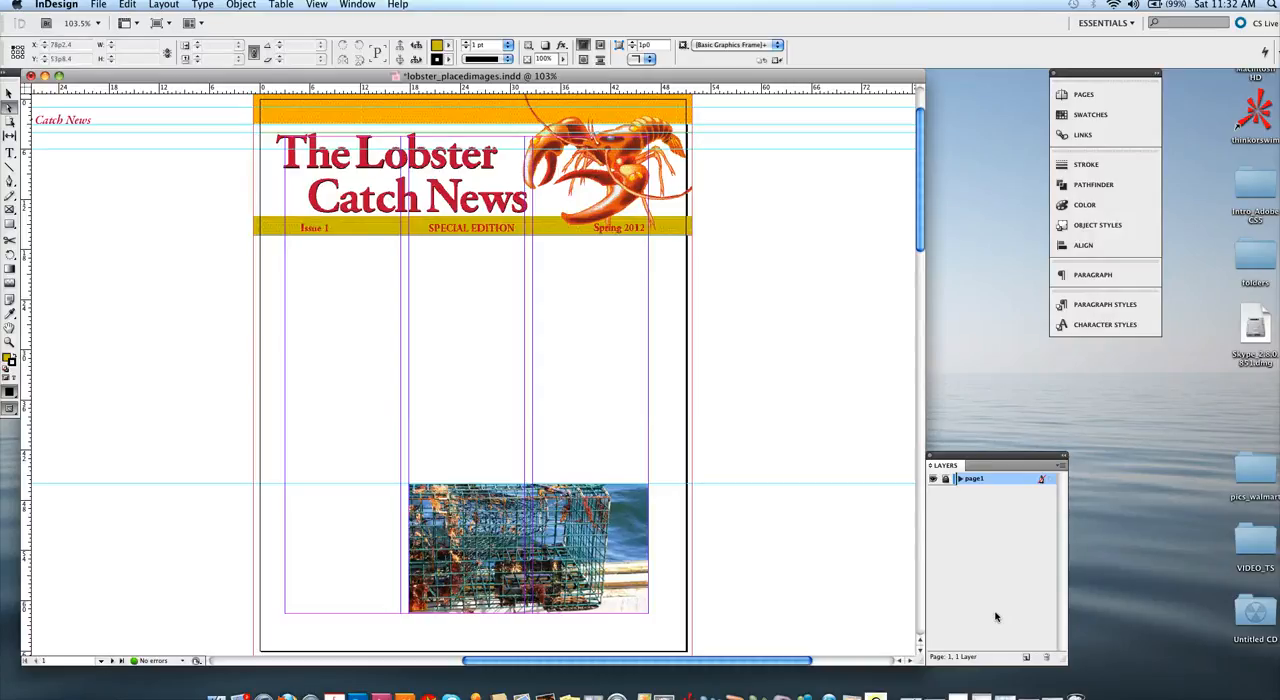
Step: Create a new layer named page2 above the page1 layer
click(1026, 657)
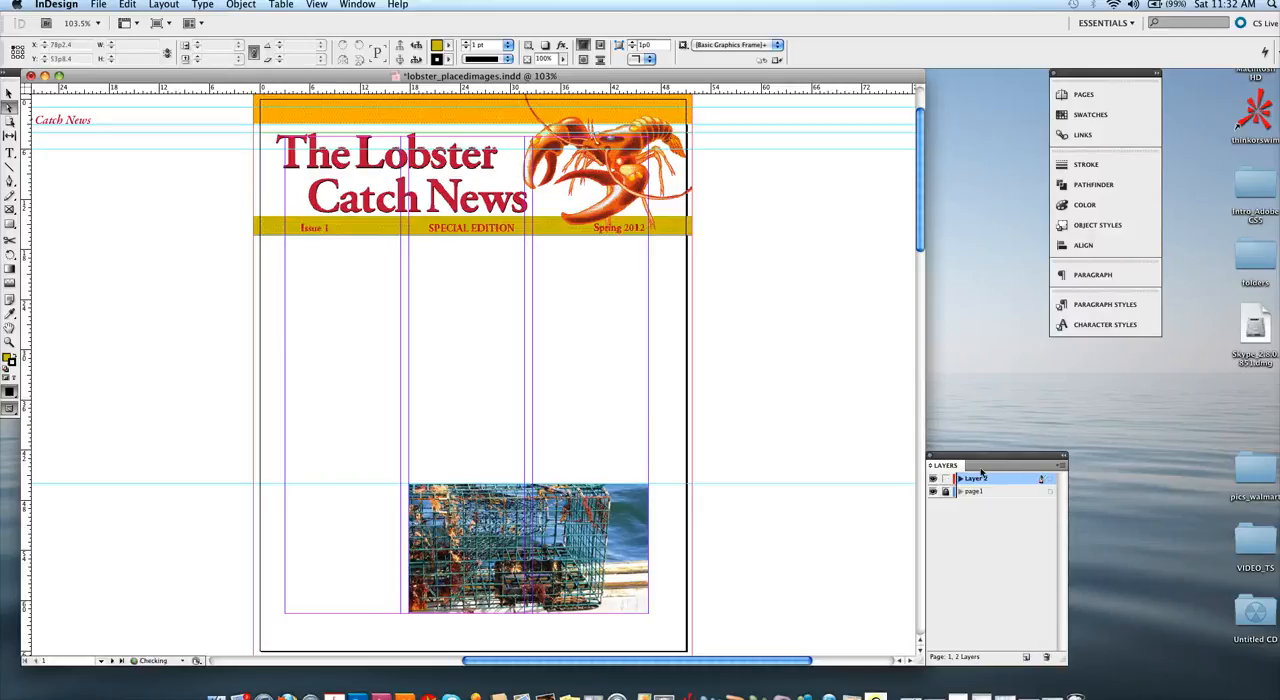
double_click(977, 481)
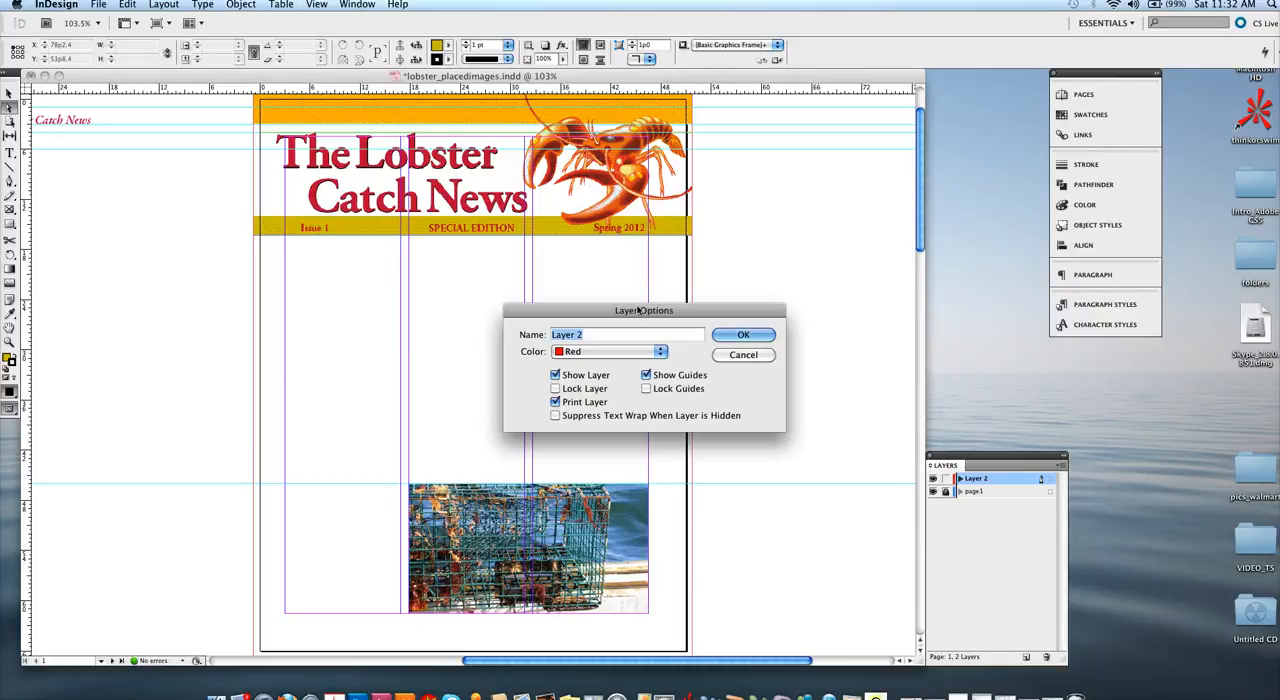
text(page)
key(BackSpace)
text(e2)
key(Return)
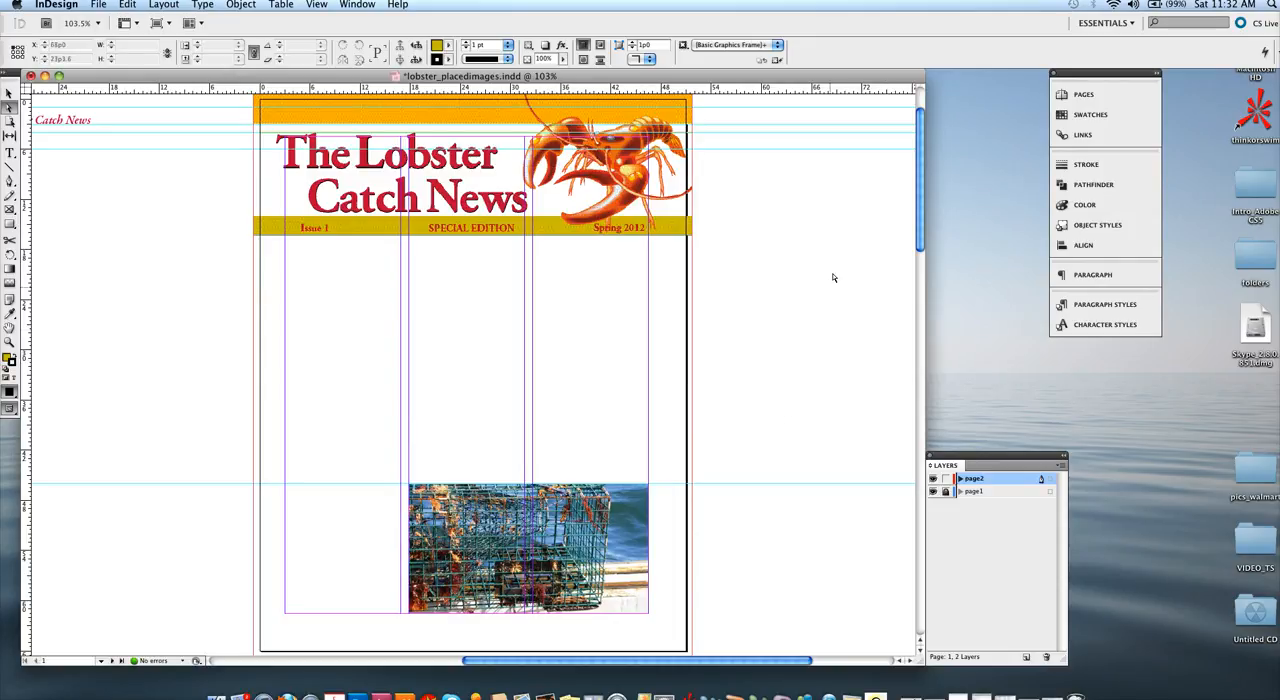
Step: Go to page 2 of the document
click(1060, 96)
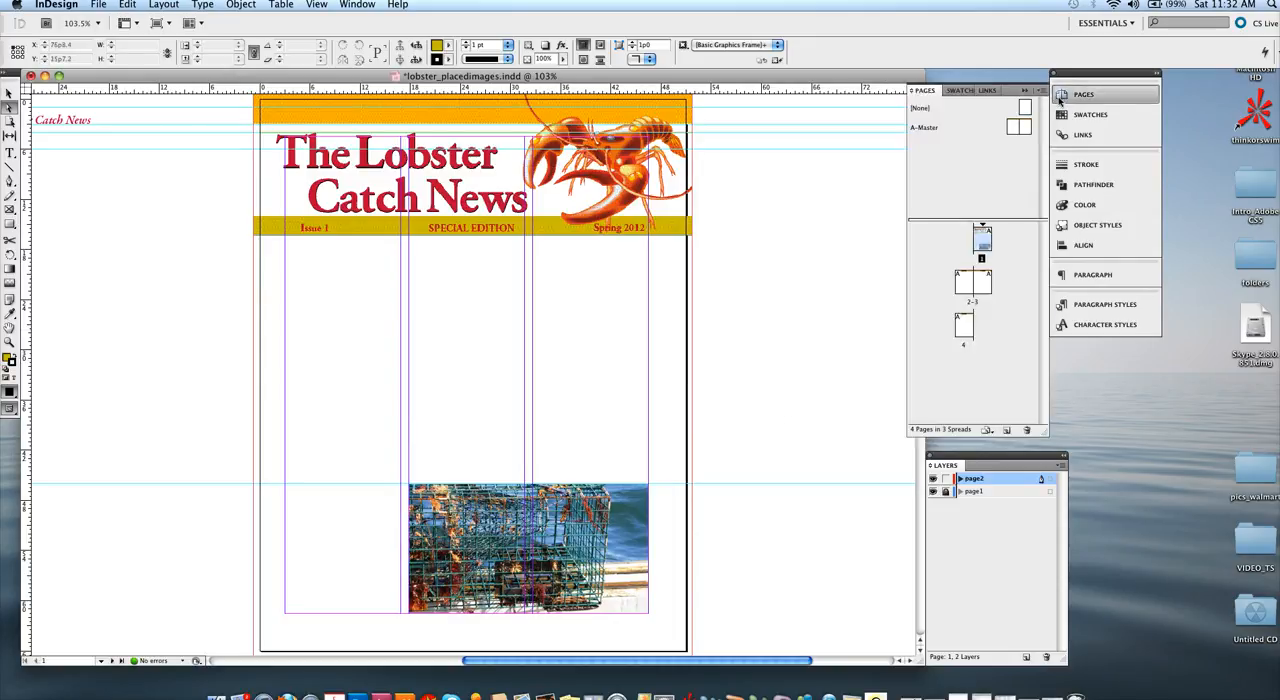
double_click(965, 285)
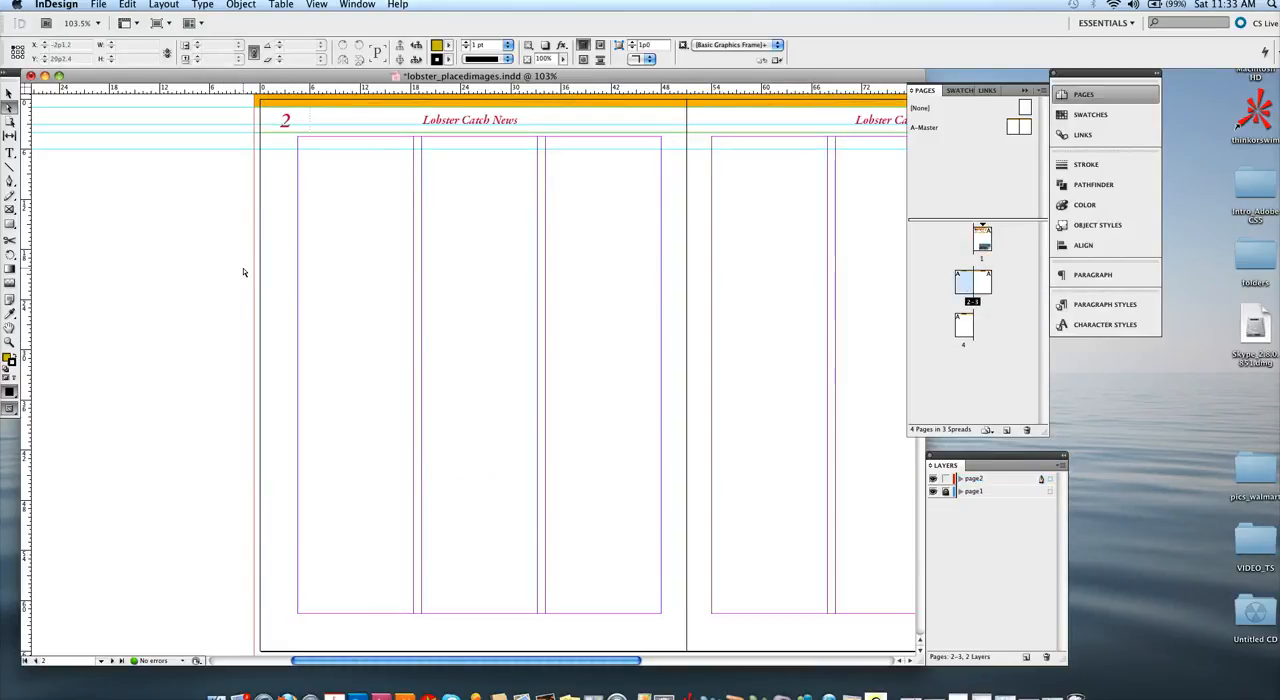
Step: Save the changes to the lobster_placedimages.indd document
click(98, 4)
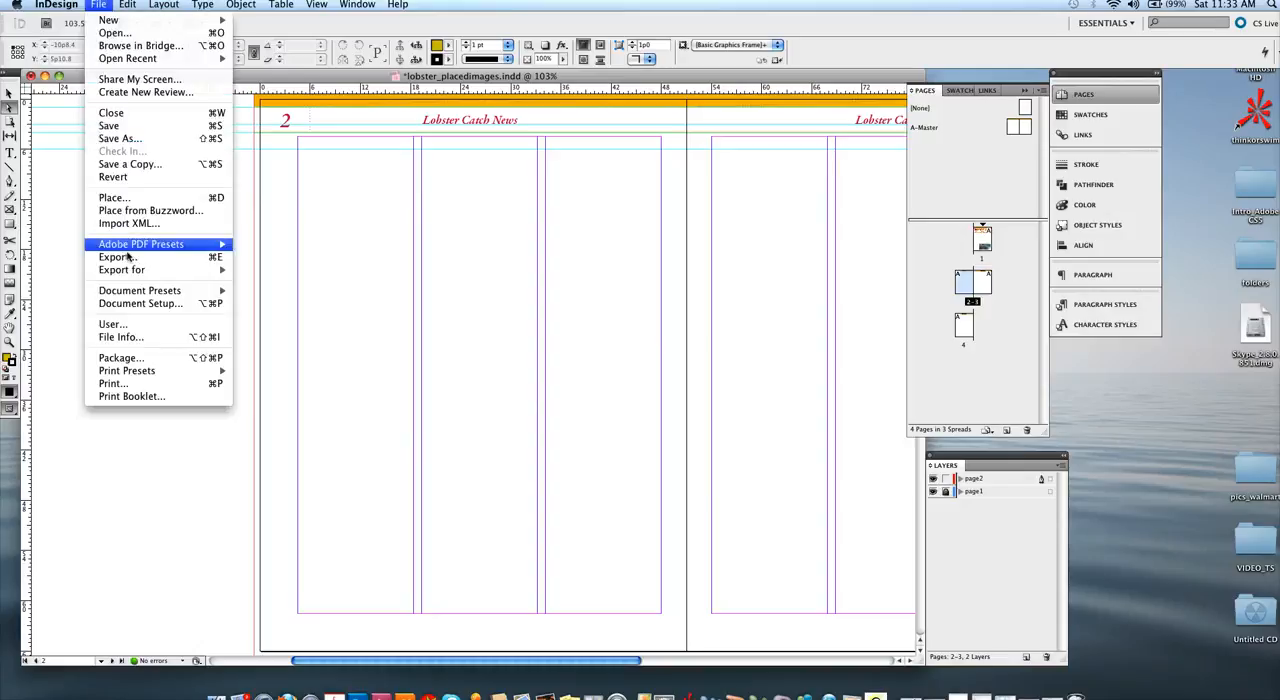
click(110, 125)
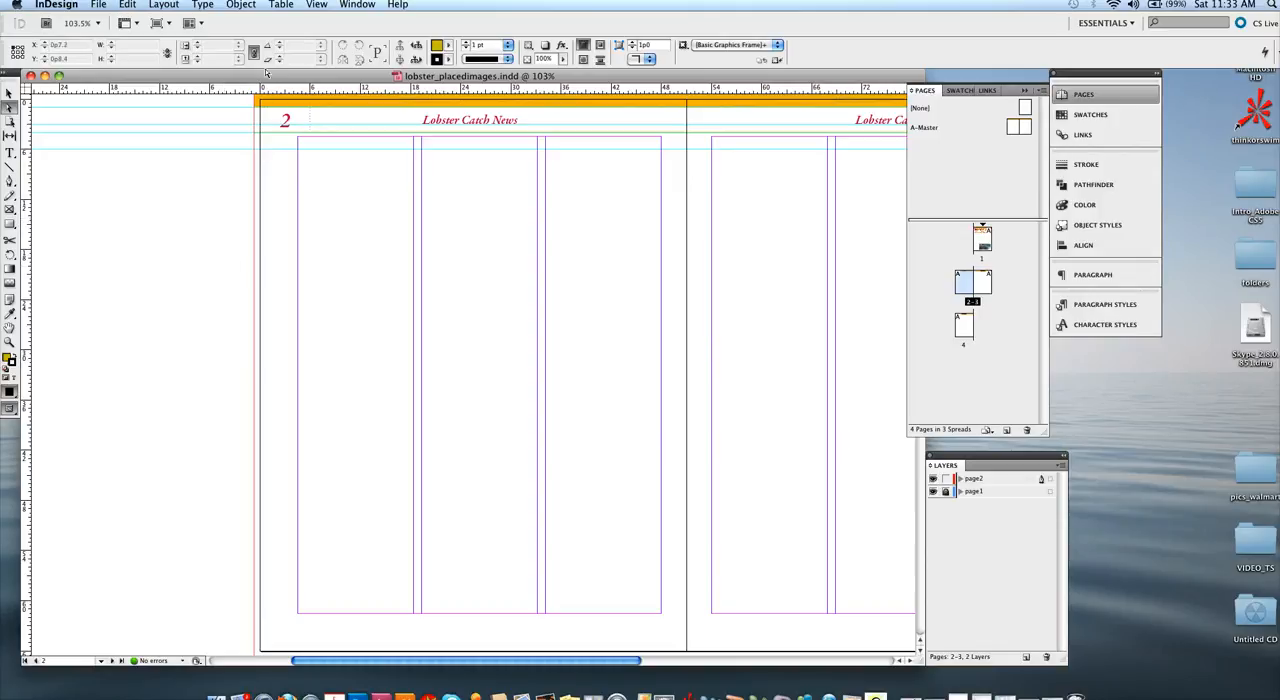
Step: Add a horizontal guide across the whole page 2–3 spread and set its Y location to 19p0
drag(248, 92, 247, 246)
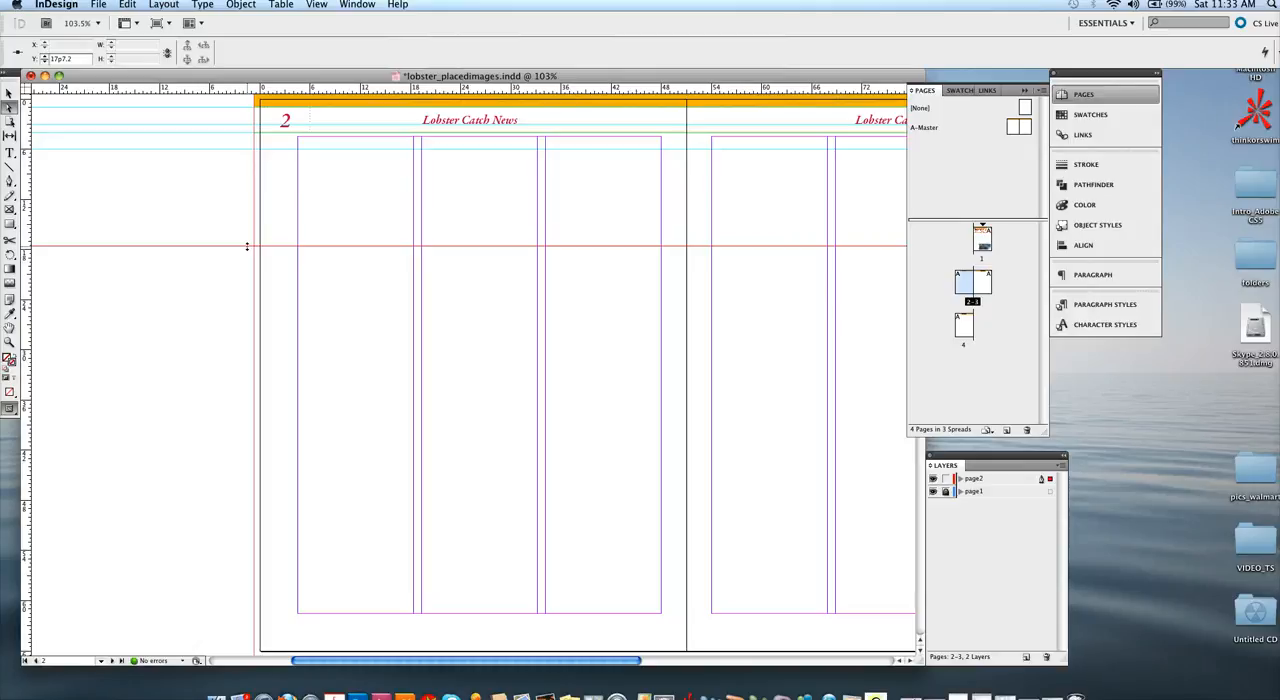
double_click(62, 59)
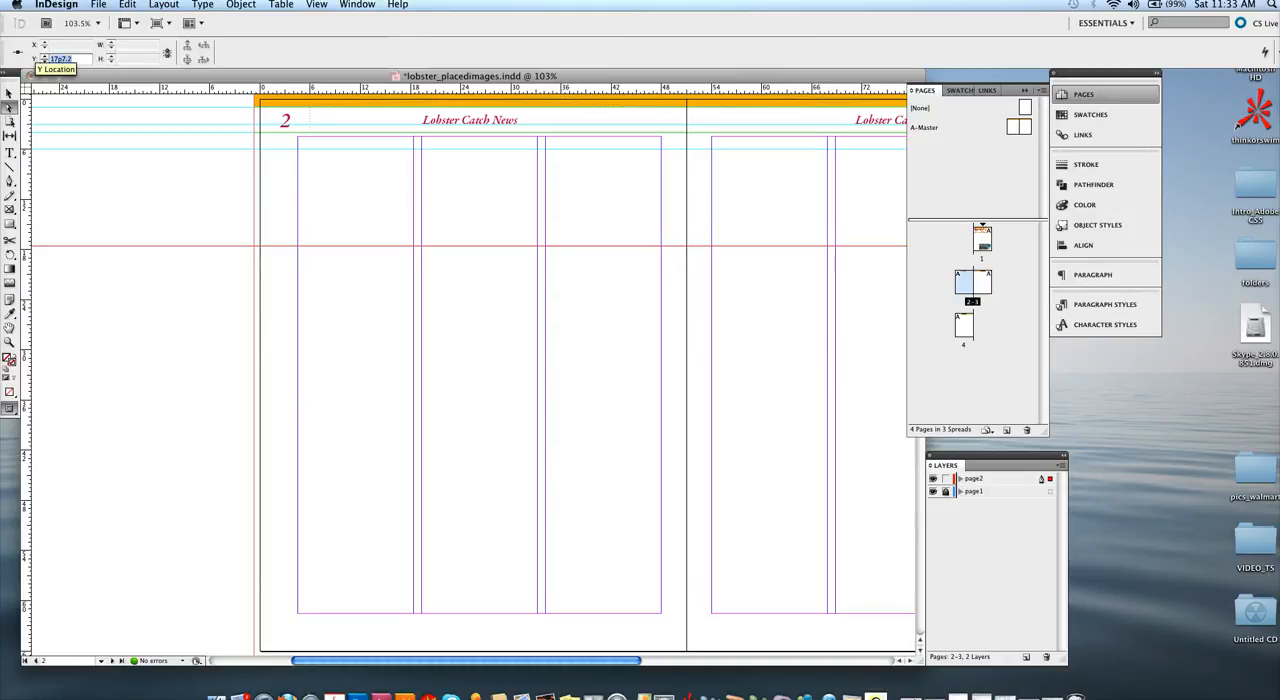
text(0p)
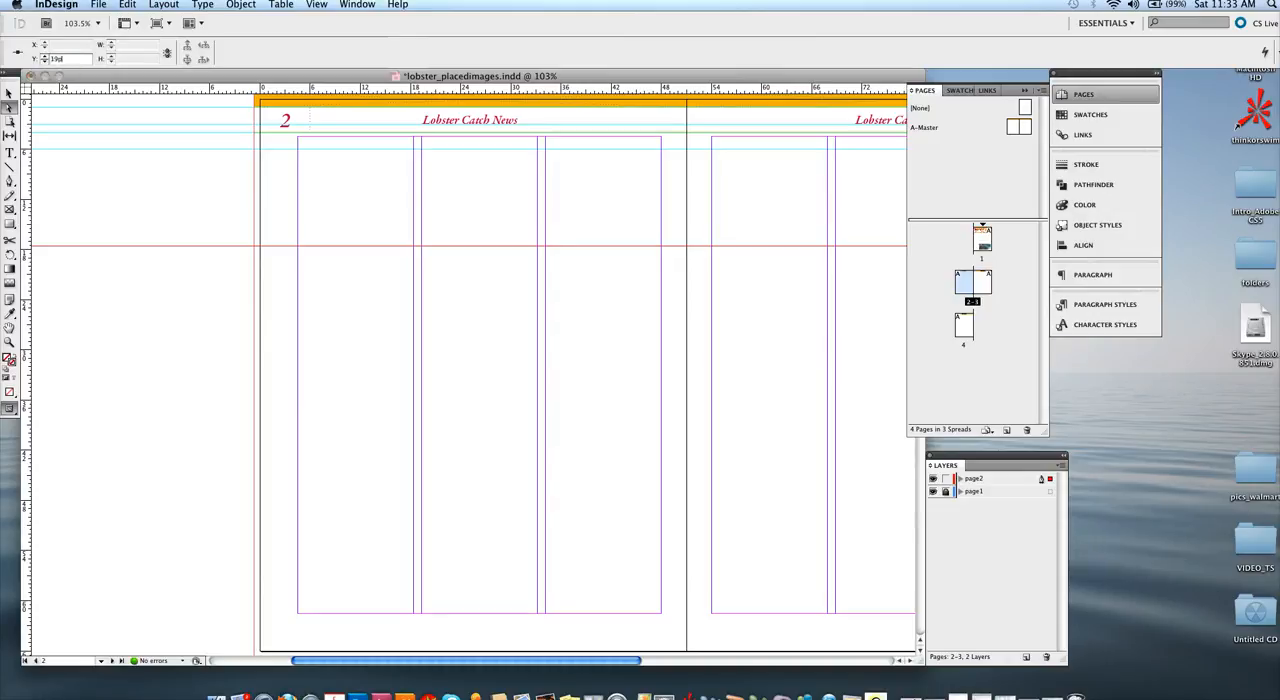
key(Return)
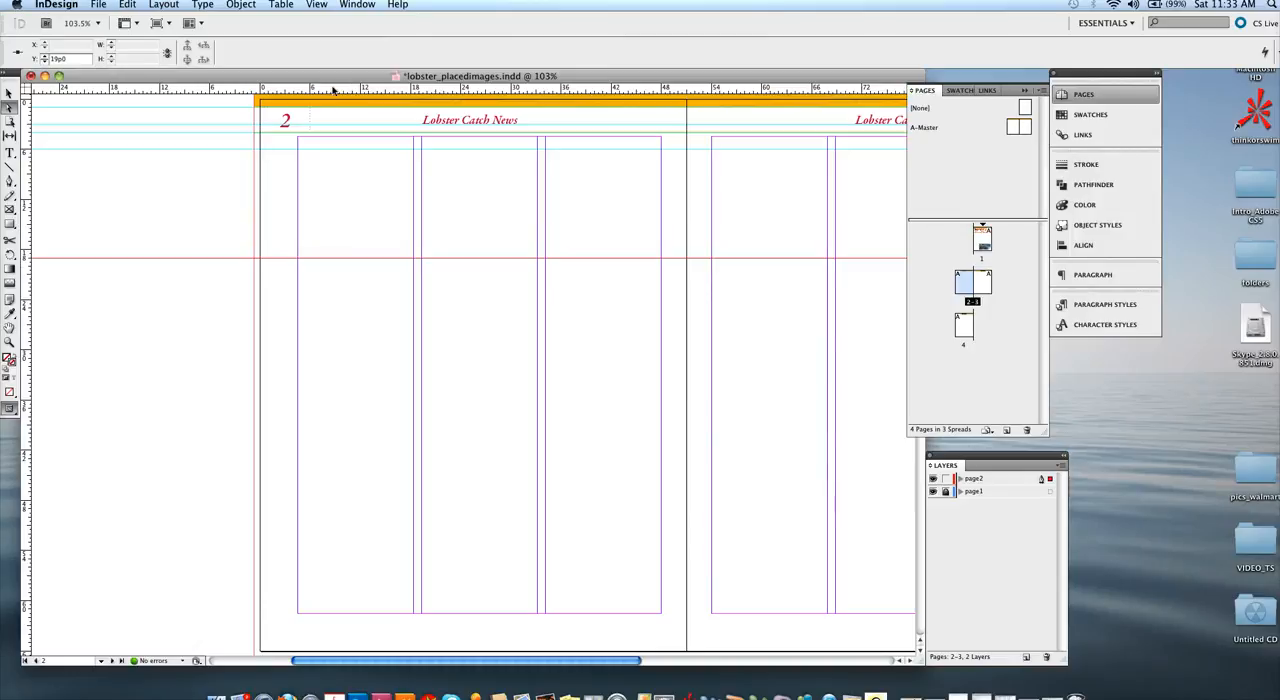
Step: Add a second horizontal guide across page 2 only, at a Y location of about 26p6
drag(335, 93, 342, 321)
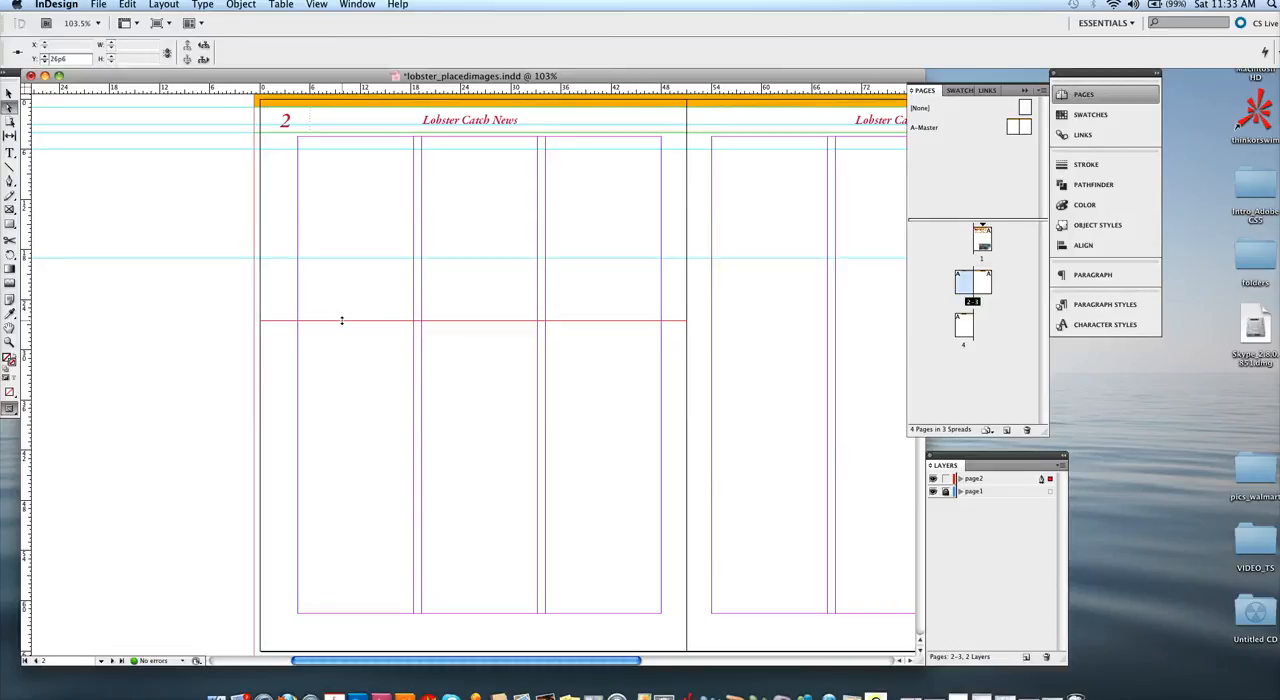
key(p)
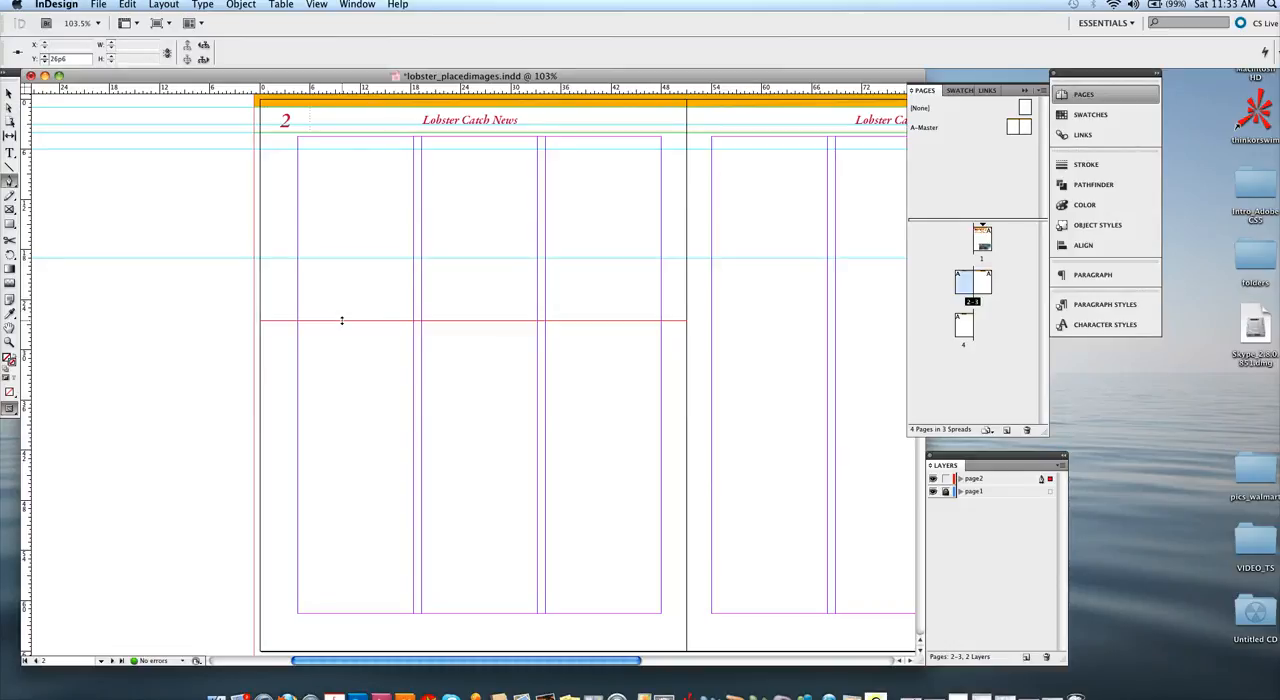